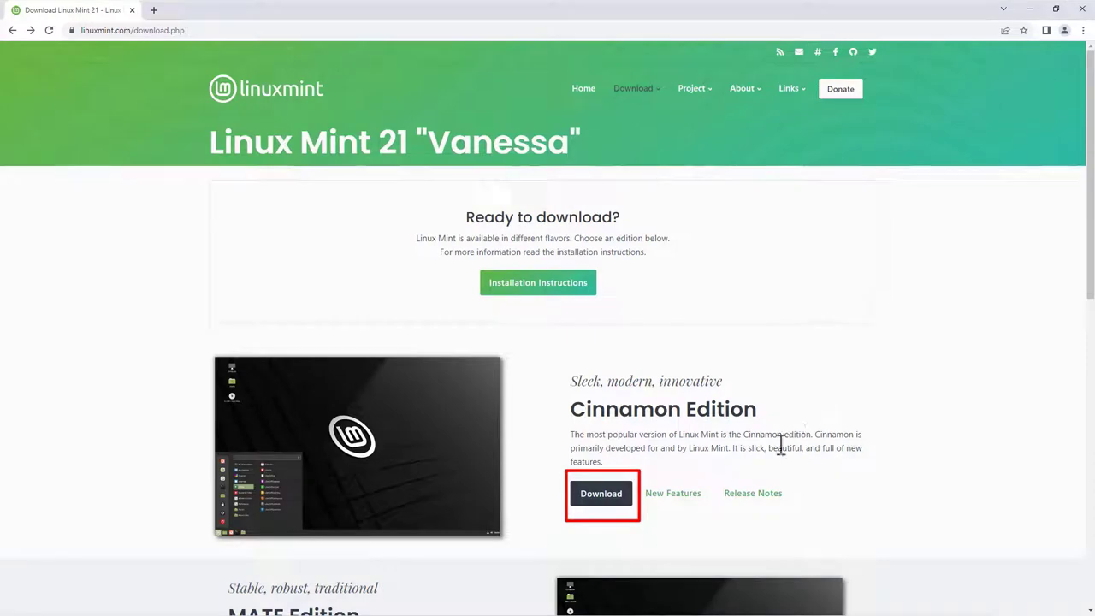
# Open the Cinnamon Edition download page and save its sha256sum.txt file to C:\PARA\1Proj\MintCinn21\Files
pyautogui.click(604, 500)
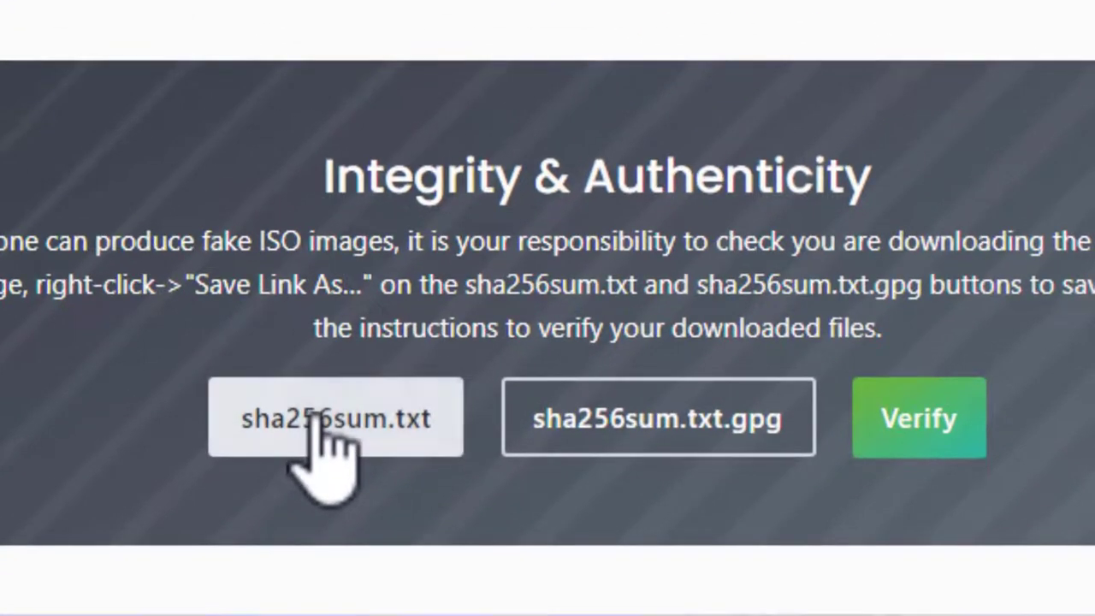
pyautogui.rightClick(325, 419)
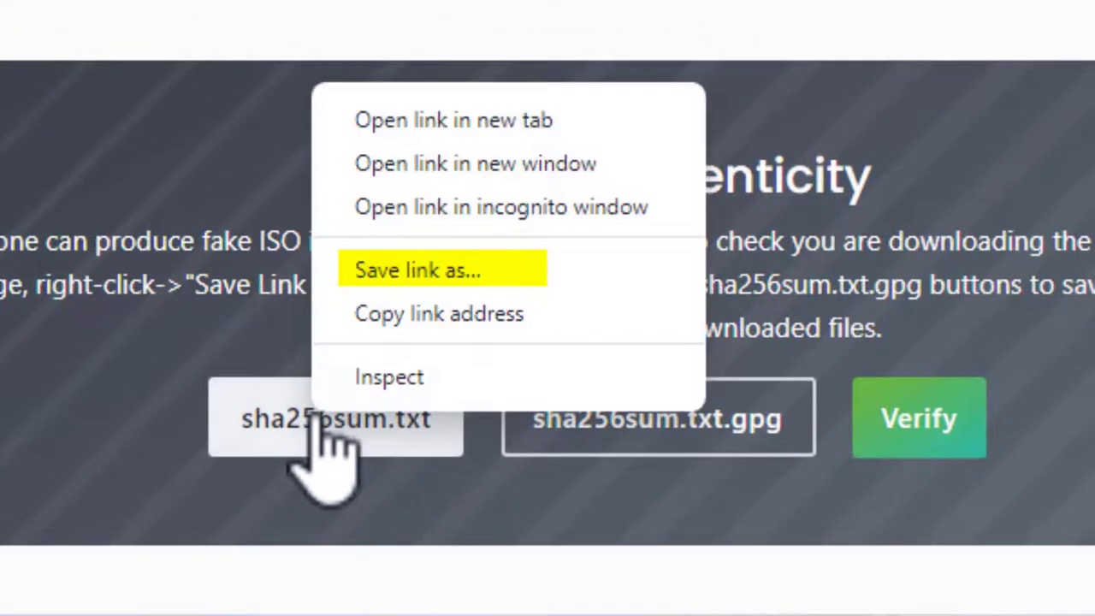
pyautogui.click(431, 277)
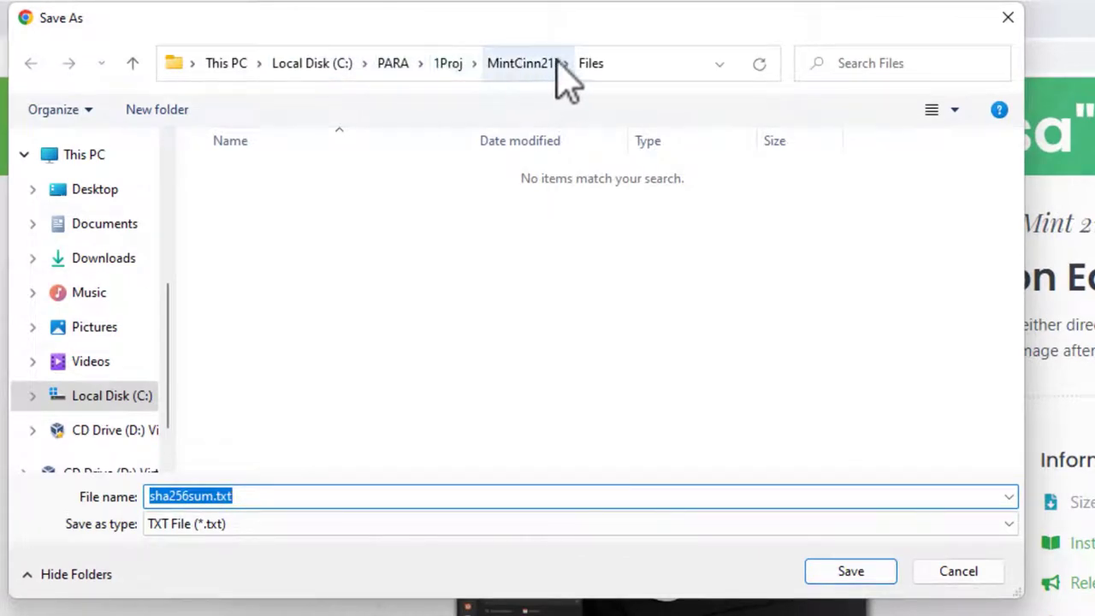
pyautogui.click(885, 585)
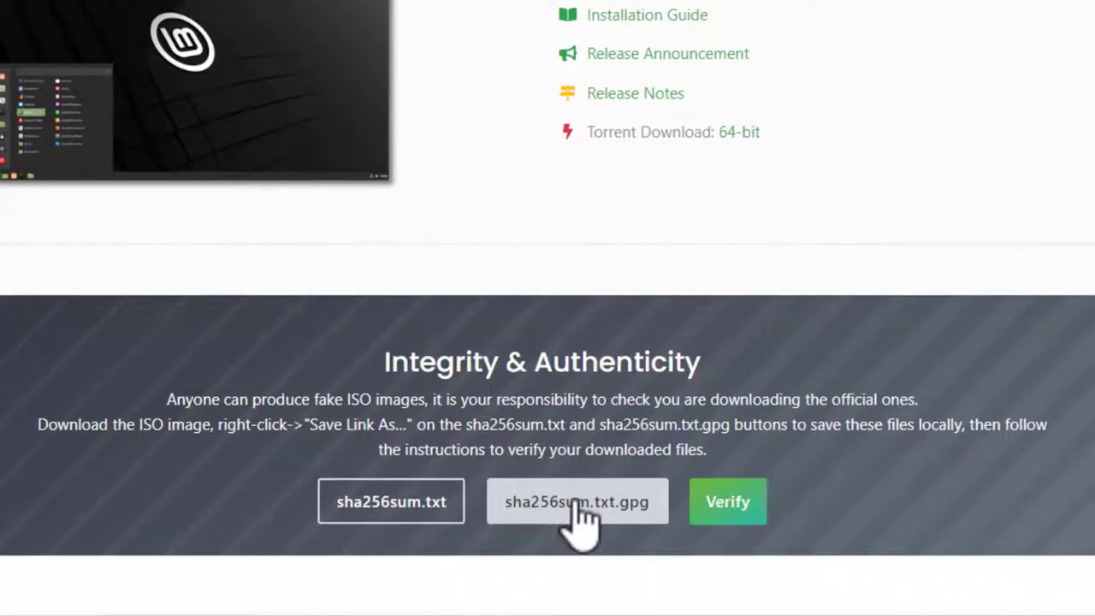
# Save the sha256sum.txt.gpg signature file to the same MintCinn21\Files folder
pyautogui.rightClick(576, 503)
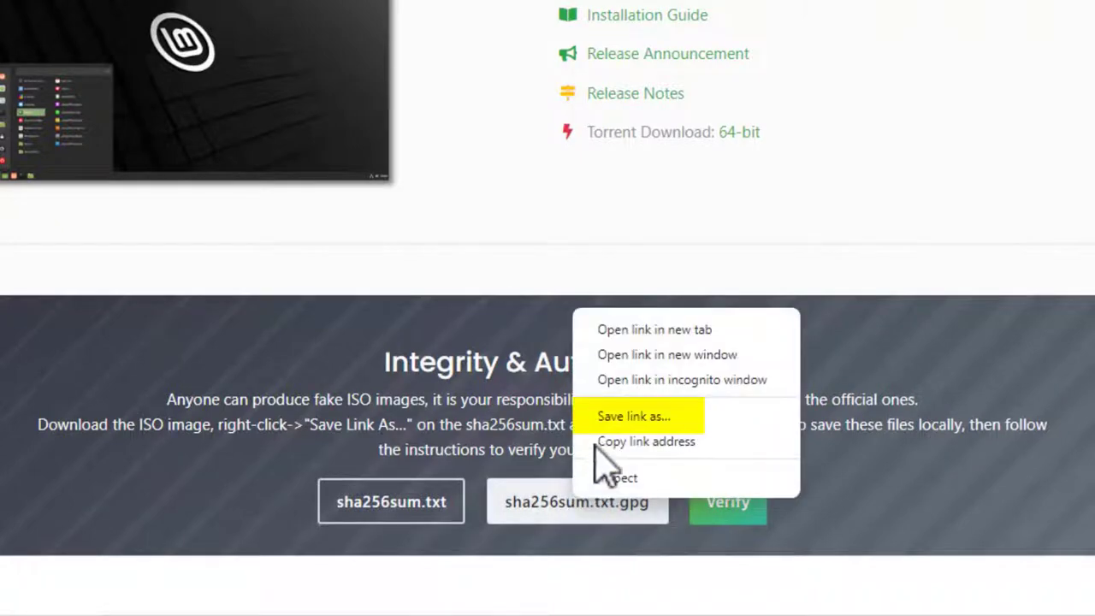
pyautogui.click(610, 418)
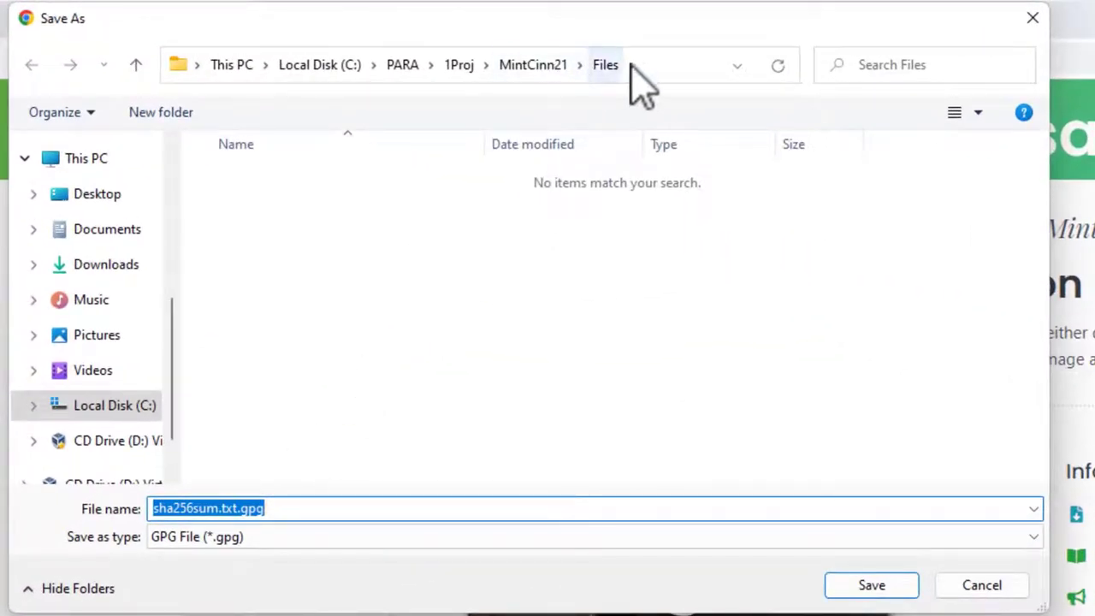
pyautogui.click(890, 590)
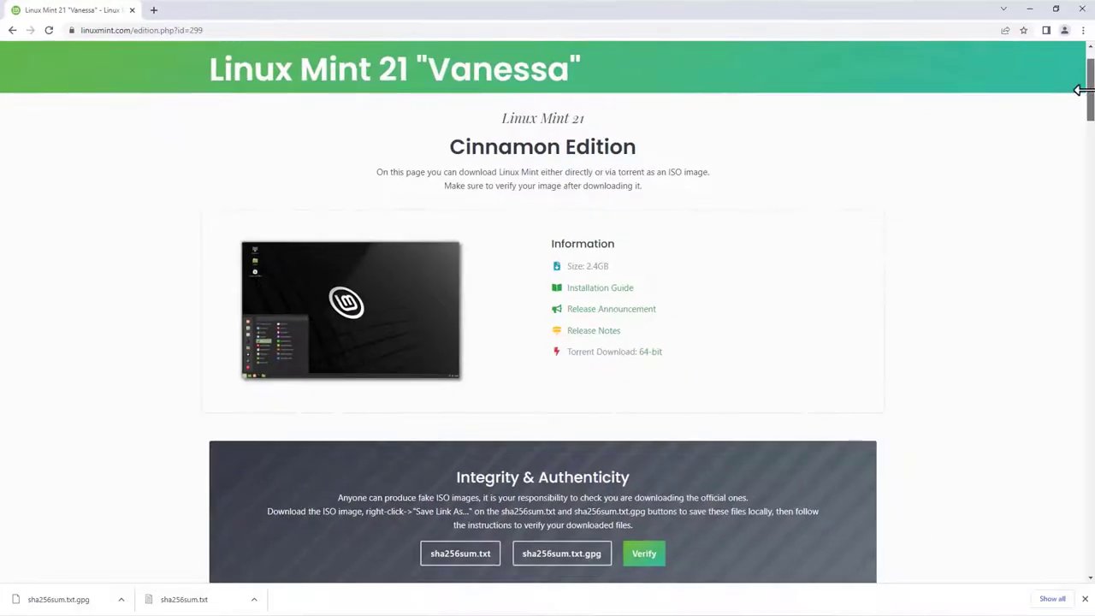
# Download linuxmint-21-cinnamon-64bit.iso from the Purdue Linux Users Group mirror into the MintCinn21\Files folder
pyautogui.moveTo(1080, 91); pyautogui.dragTo(1091, 189)
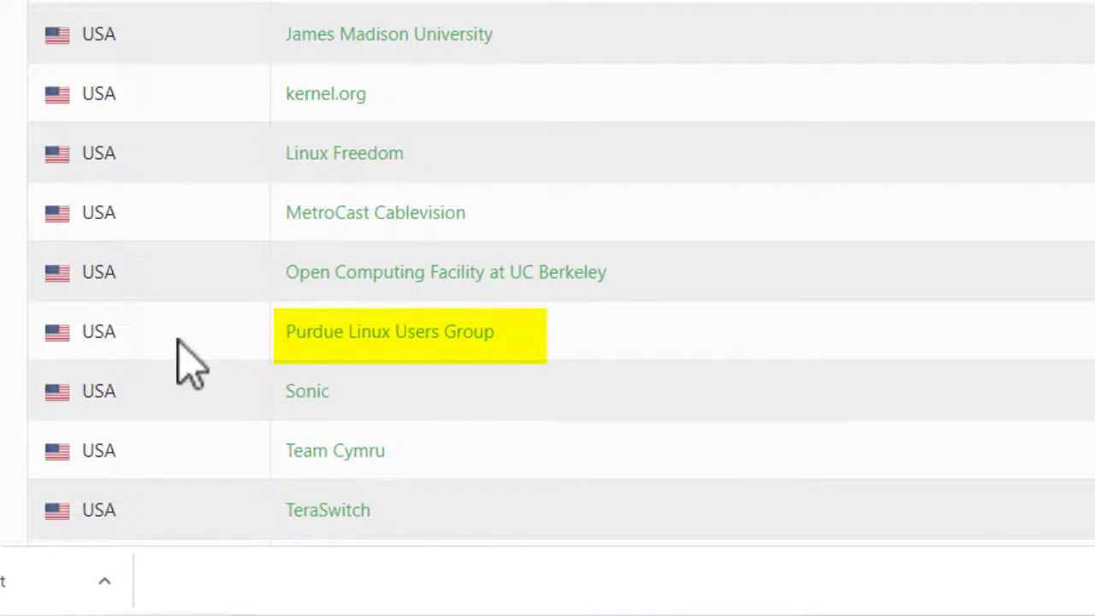
pyautogui.click(386, 334)
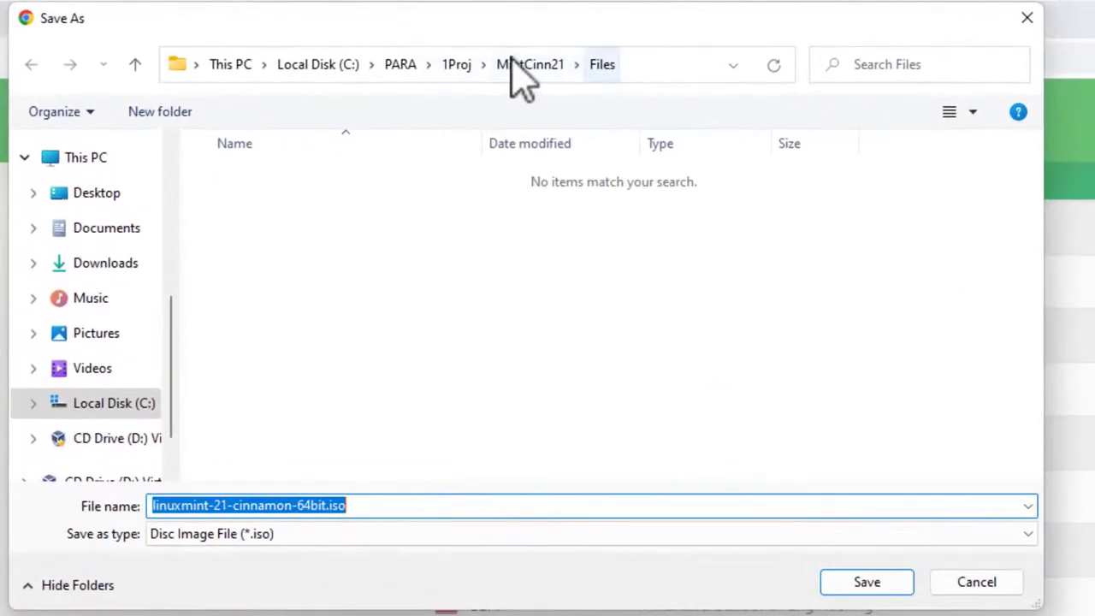
pyautogui.click(866, 582)
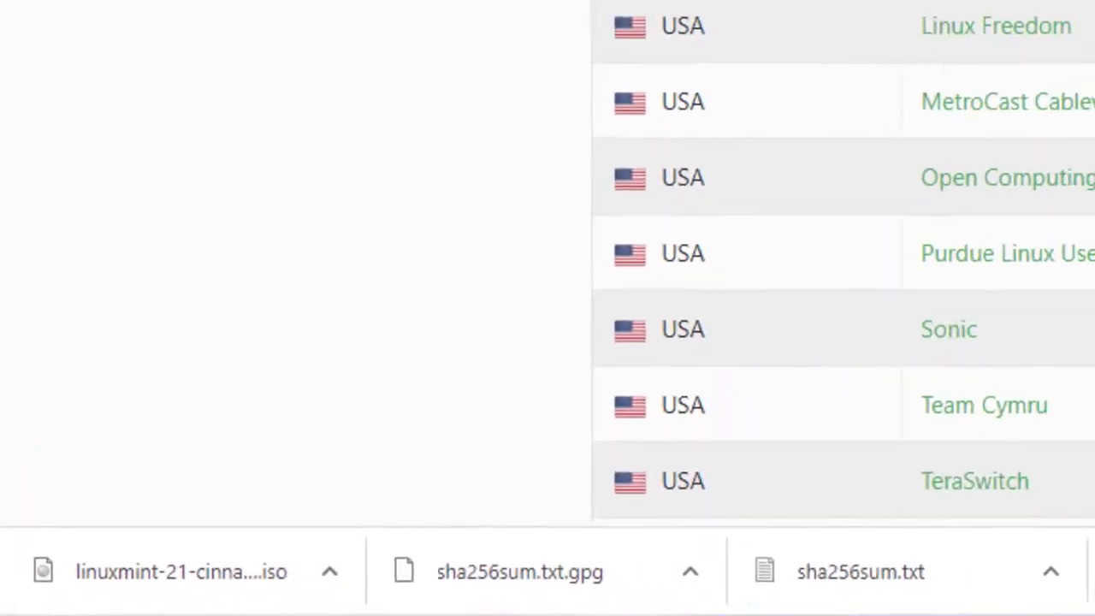
# Open the download page's ISO verification instructions and follow the Integrity check hint to the tutorial on verifying the image on Windows
pyautogui.scroll(5, 1091, 129)
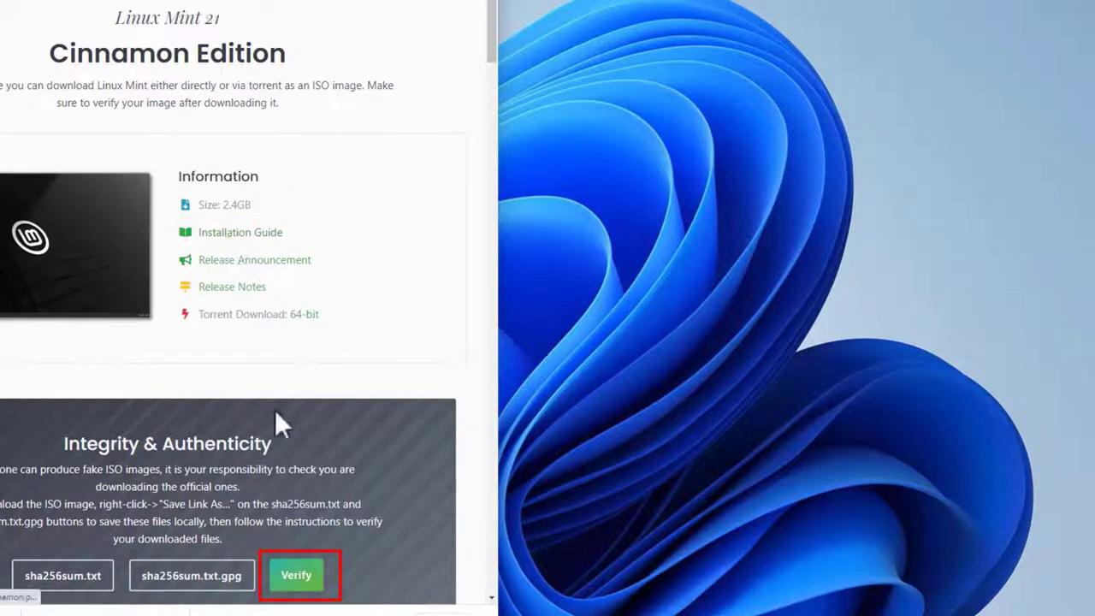
pyautogui.click(295, 579)
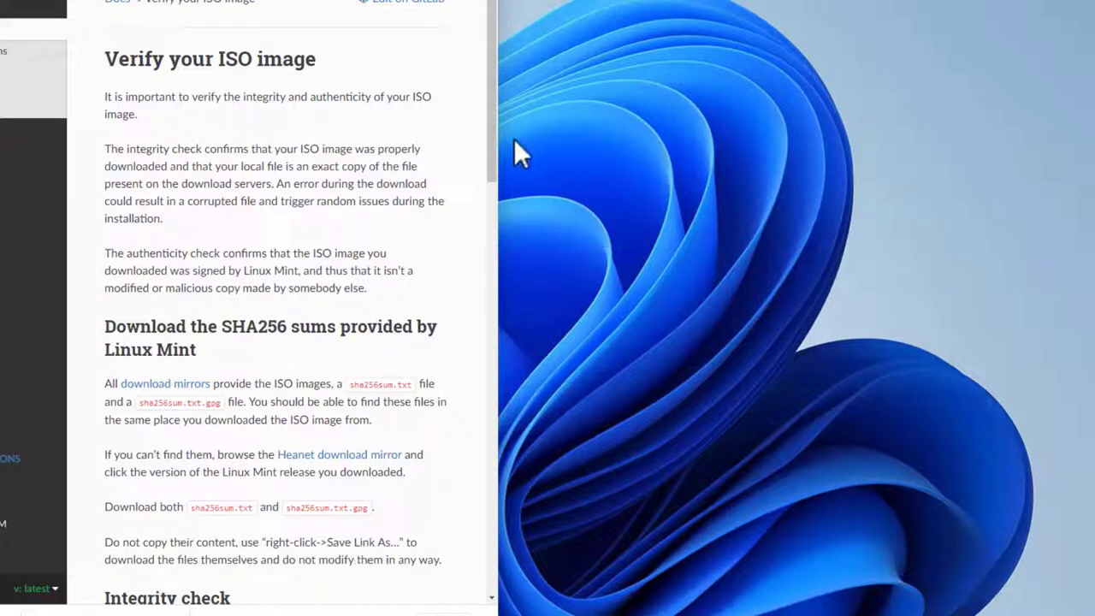
pyautogui.moveTo(488, 153); pyautogui.dragTo(507, 315)
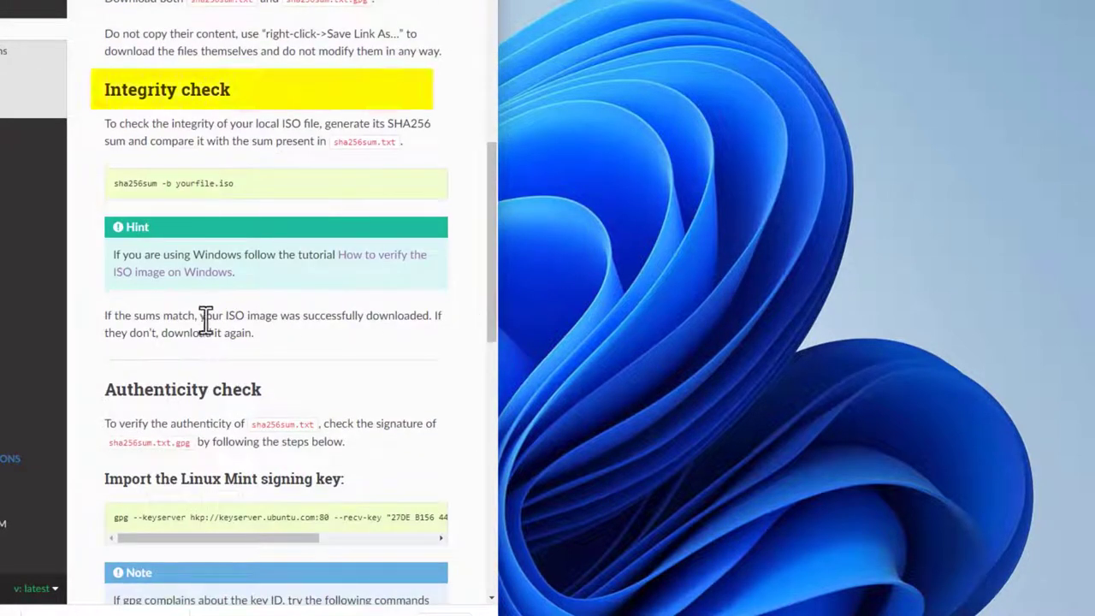
pyautogui.click(399, 266)
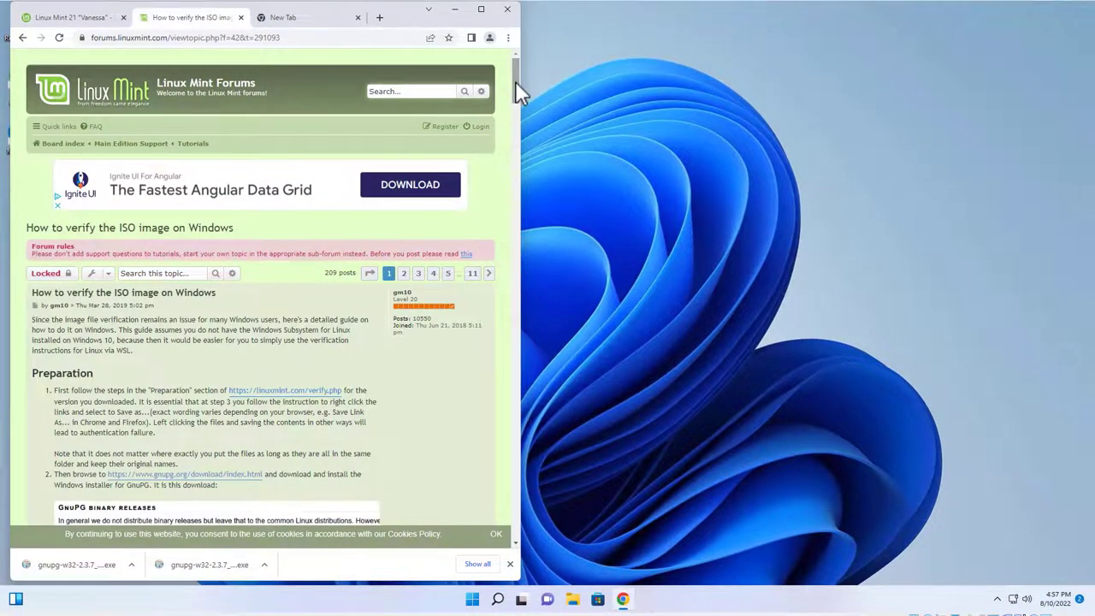
# Go to the GnuPG download page linked in the tutorial and save the simple installer gnupg-w32-2.3.7_20220711.exe to MintCinn21\Files
pyautogui.scroll(-1, 516, 82)
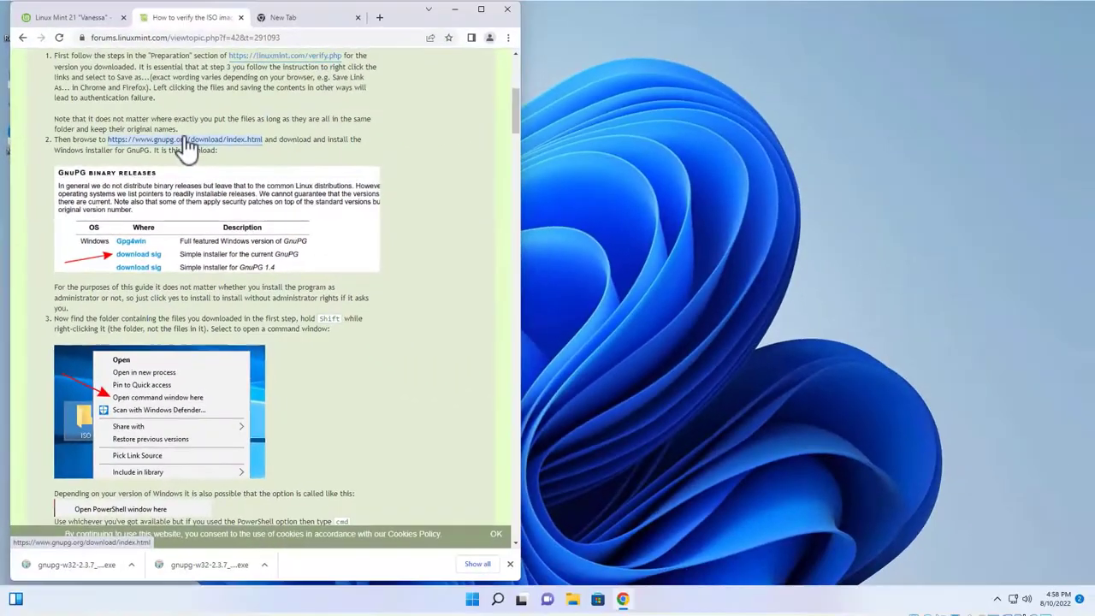
pyautogui.click(187, 144)
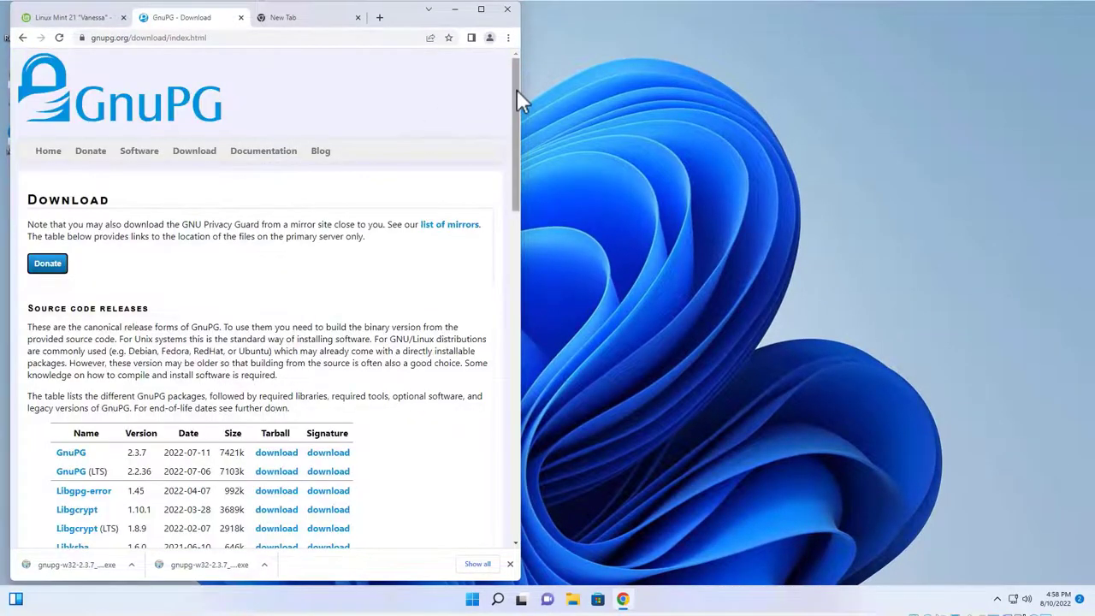
pyautogui.moveTo(517, 92); pyautogui.dragTo(528, 311)
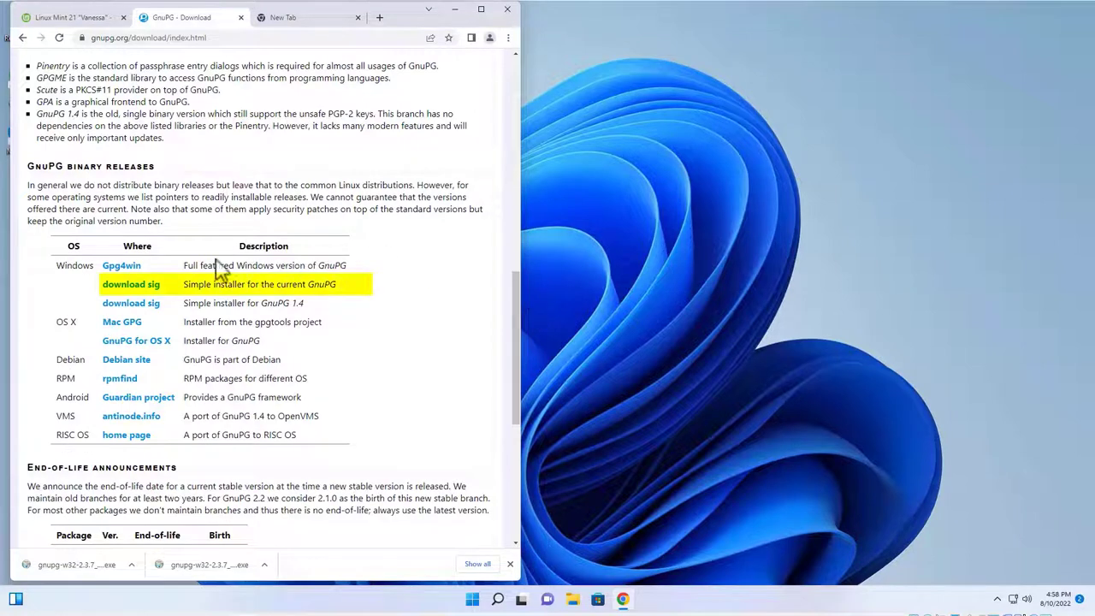
pyautogui.click(124, 294)
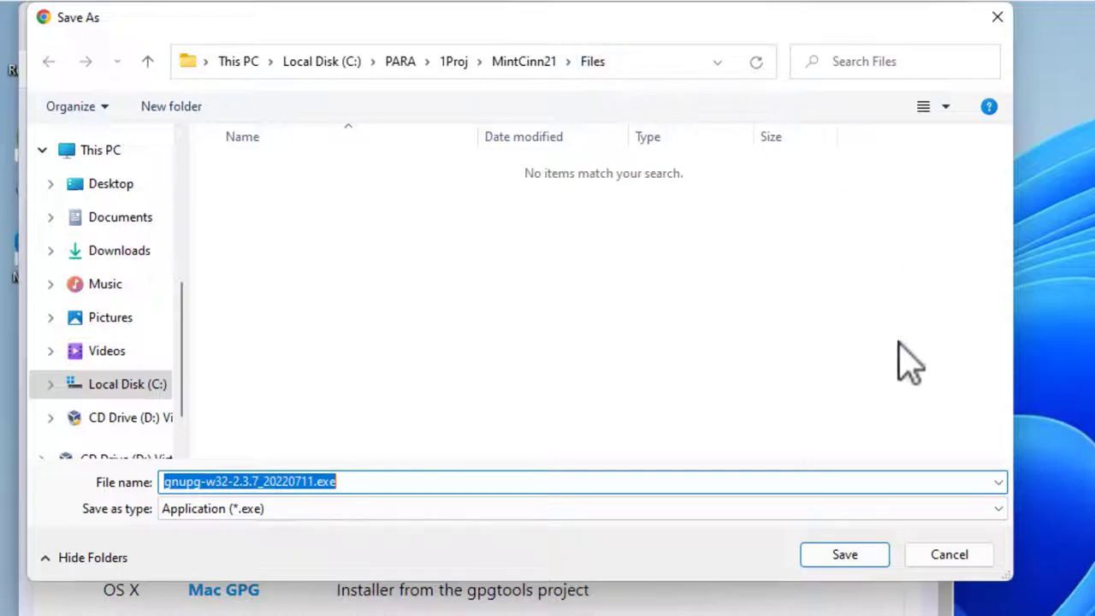
pyautogui.click(844, 555)
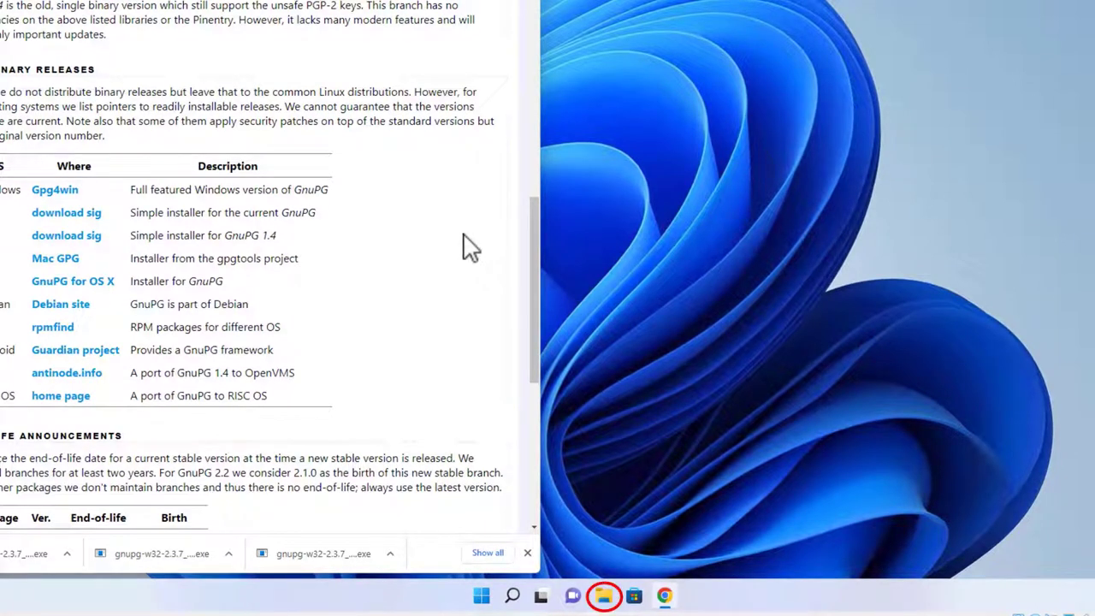
# Switch to File Explorer and browse to the folder C:\PARA\1Proj\MintCinn21\Files
pyautogui.click(605, 597)
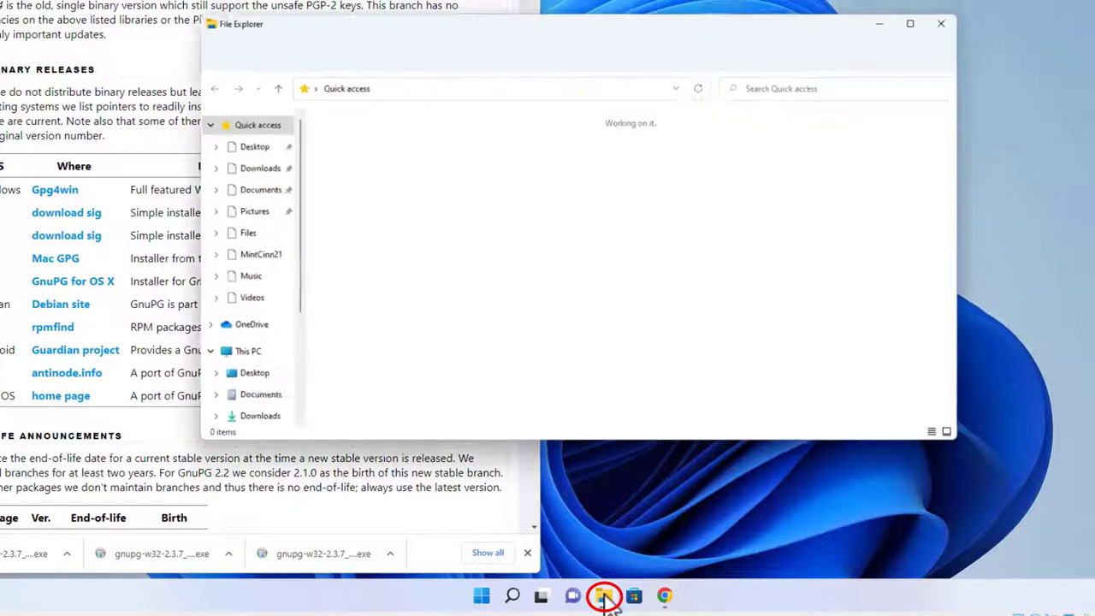
pyautogui.moveTo(292, 243); pyautogui.dragTo(298, 348)
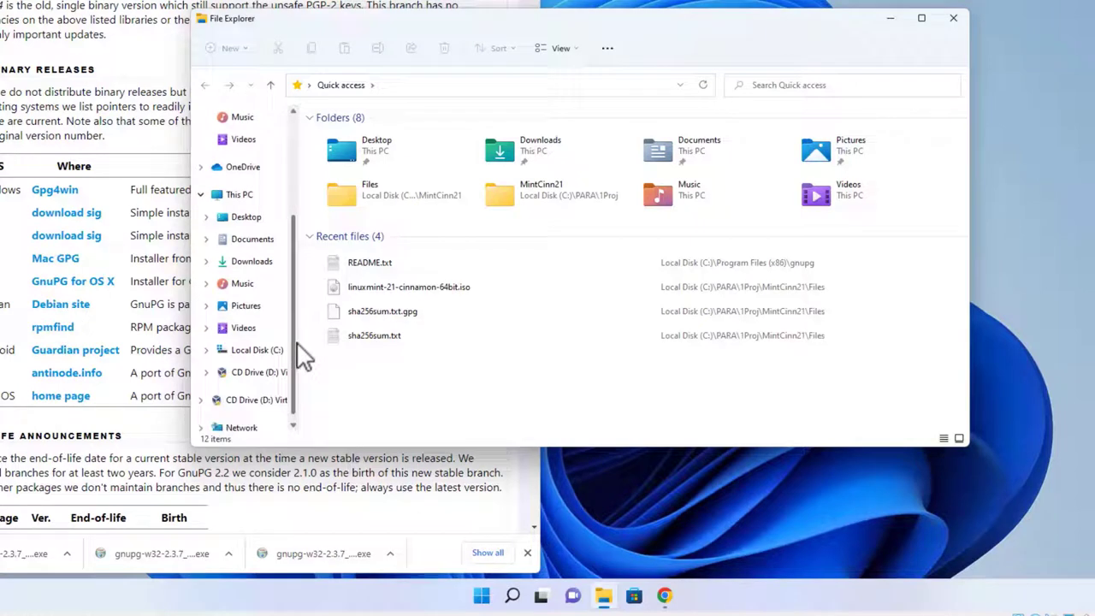
pyautogui.click(255, 350)
pyautogui.doubleClick(318, 135)
pyautogui.doubleClick(319, 136)
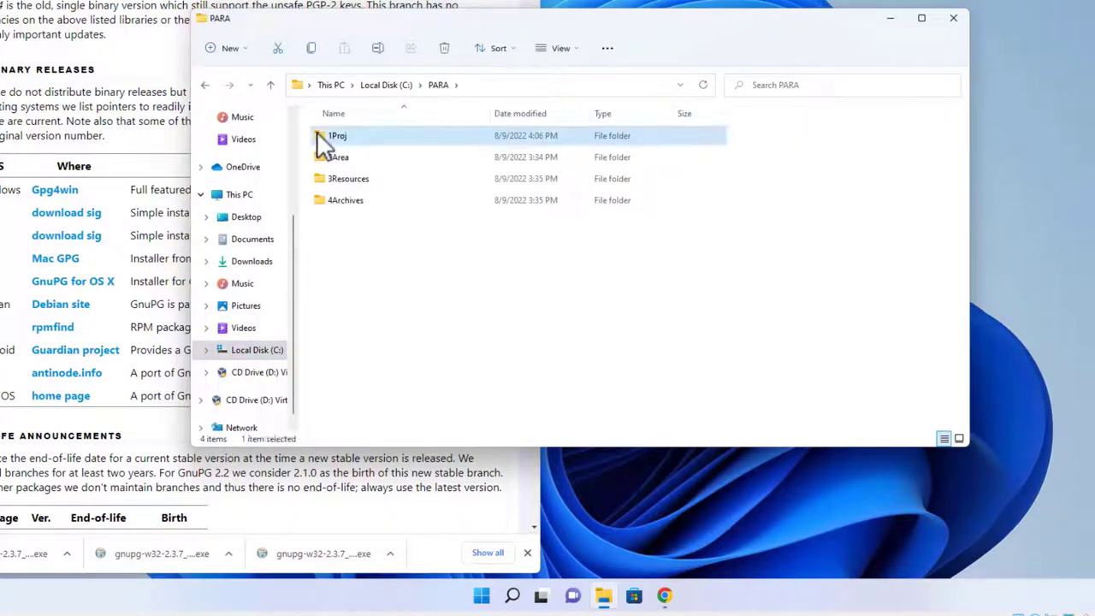
pyautogui.doubleClick(318, 136)
pyautogui.doubleClick(318, 136)
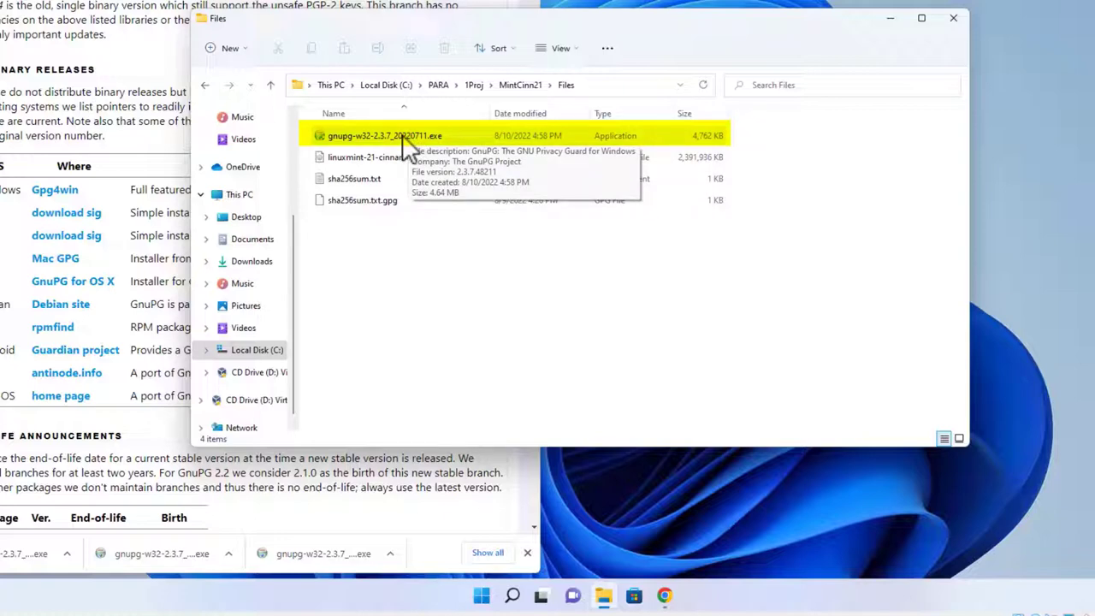
# Run gnupg-w32-2.3.7_20220711.exe, allow it to make changes, and complete the GnuPG installation with the default component
pyautogui.doubleClick(402, 134)
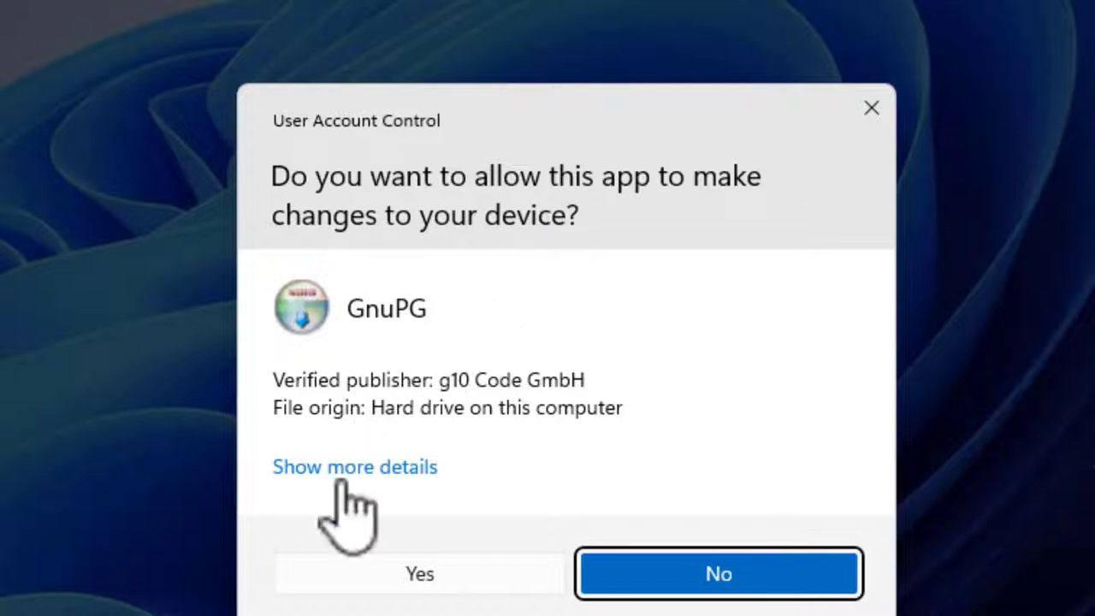
pyautogui.click(420, 575)
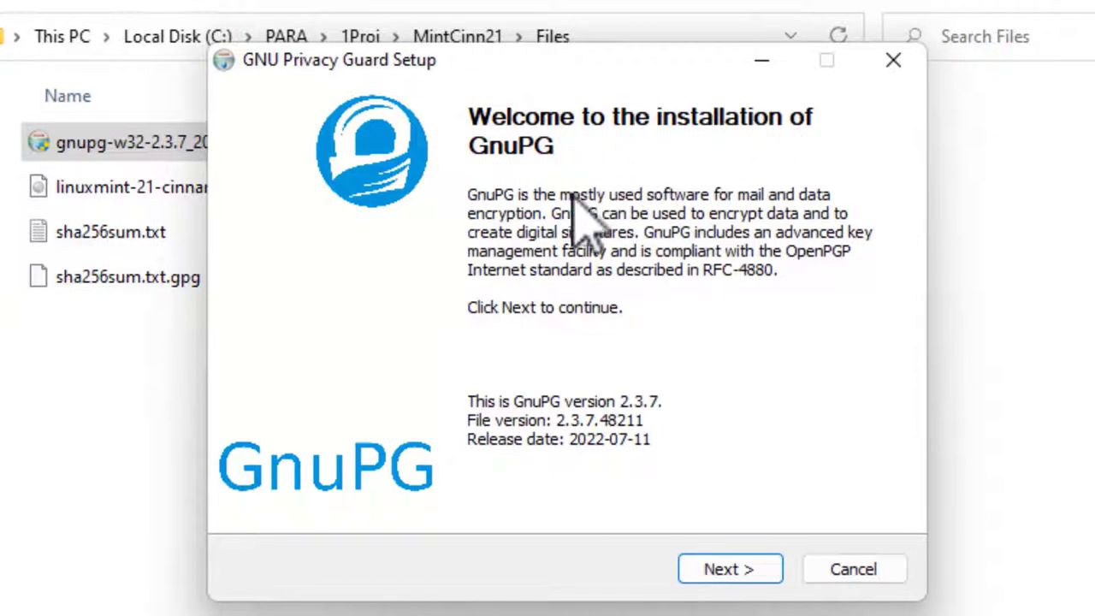
pyautogui.click(723, 571)
pyautogui.moveTo(878, 256); pyautogui.dragTo(866, 407)
pyautogui.click(723, 568)
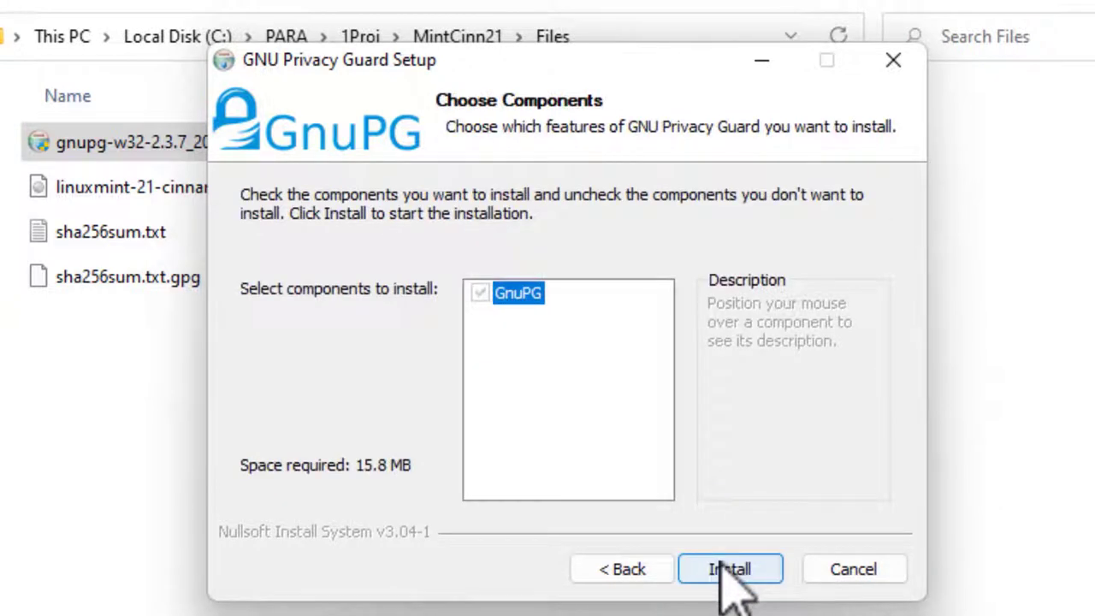
pyautogui.click(720, 566)
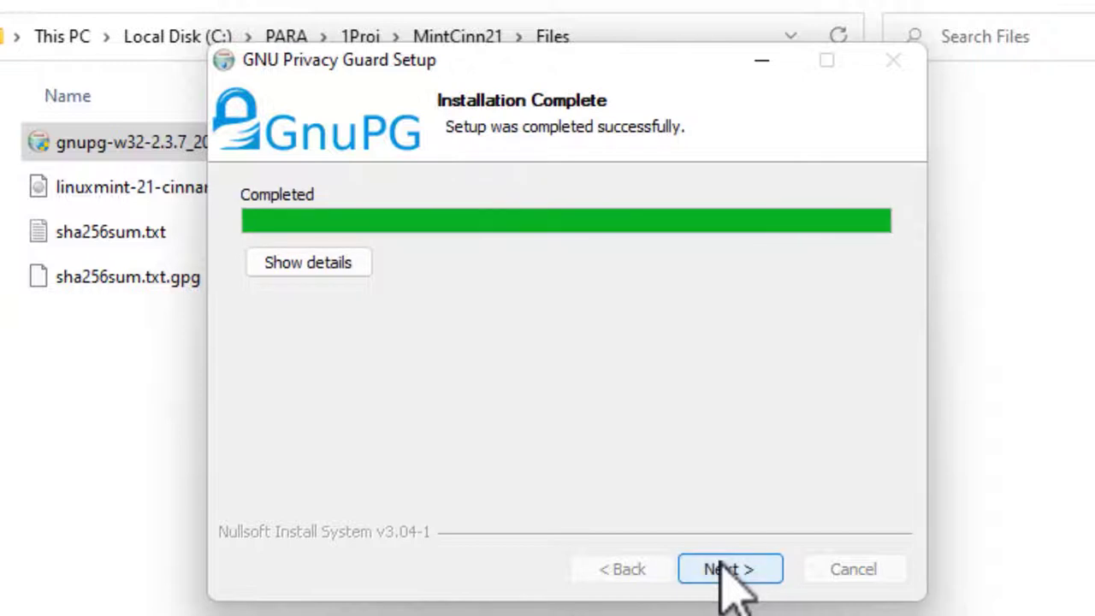
pyautogui.click(728, 570)
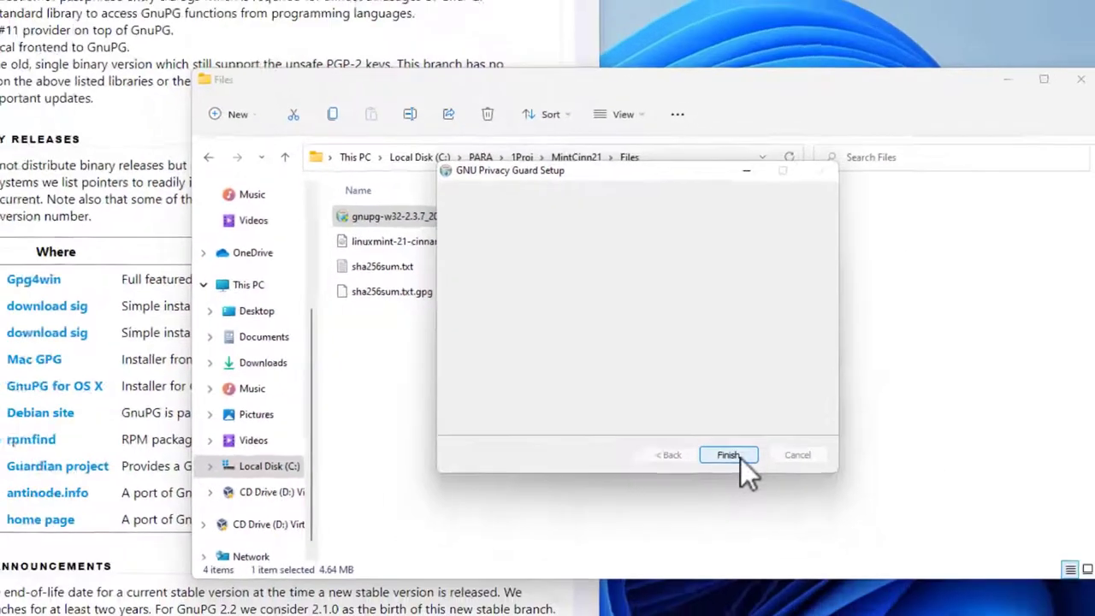
pyautogui.click(744, 572)
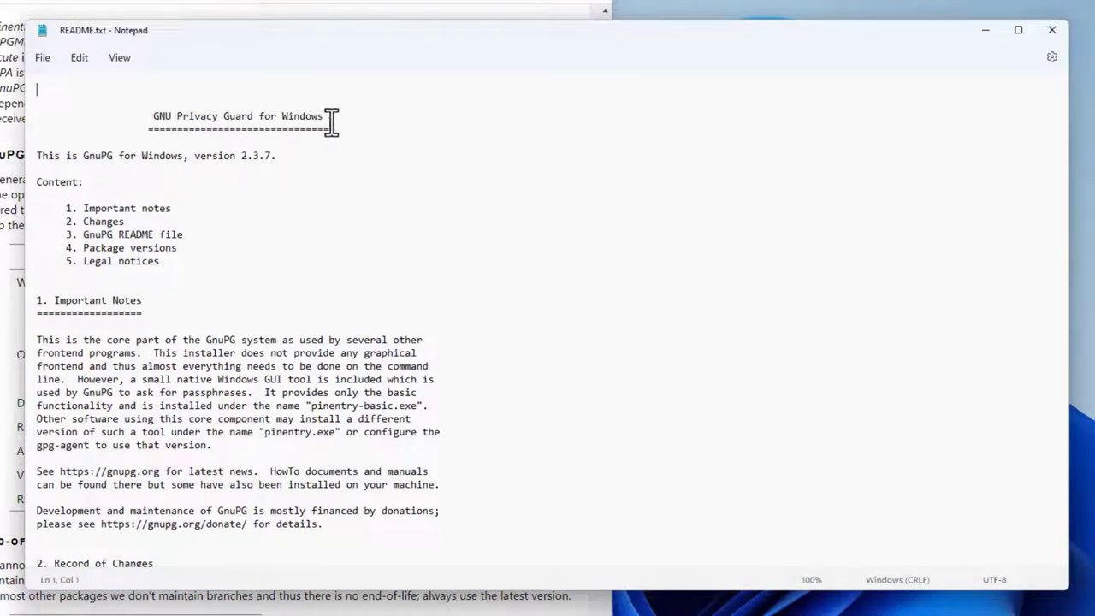
# Close the GnuPG README and the Files folder window, and return to the Windows verification tutorial in the browser
pyautogui.click(1051, 30)
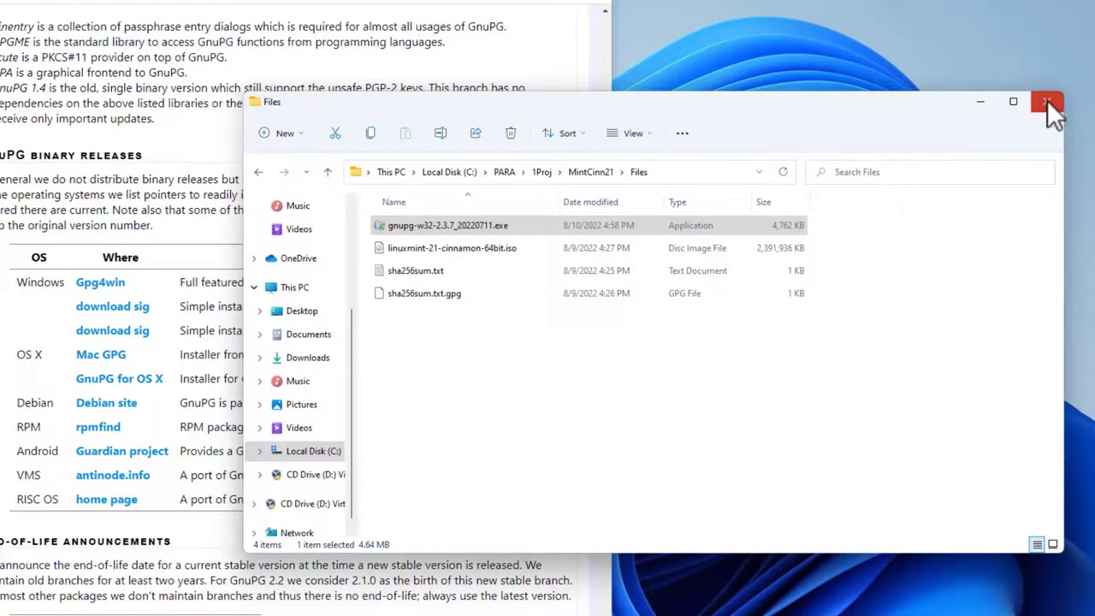
pyautogui.click(1048, 100)
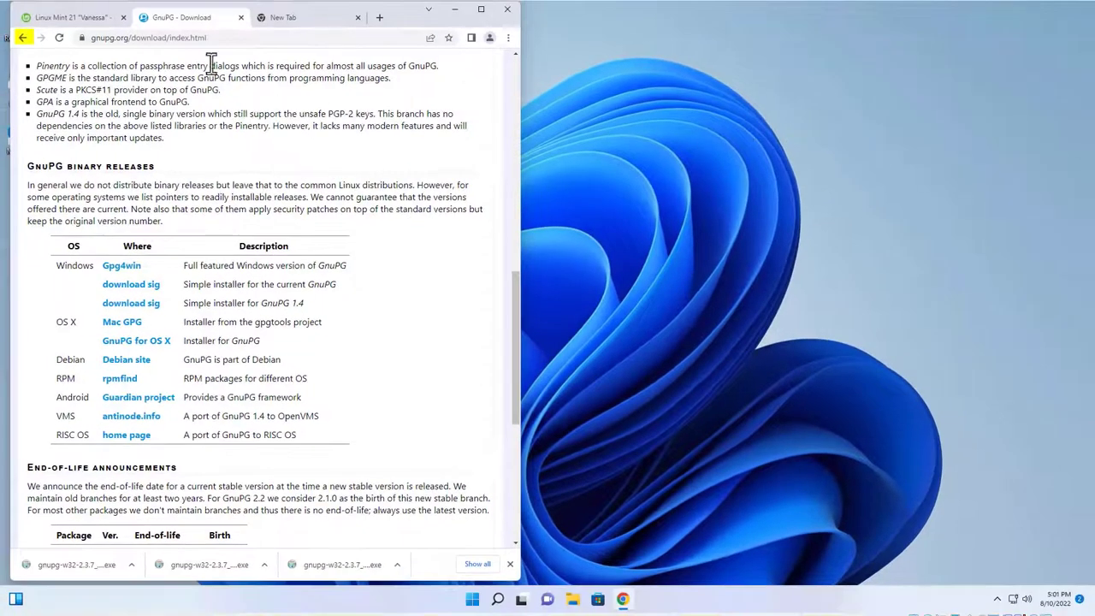
pyautogui.click(24, 39)
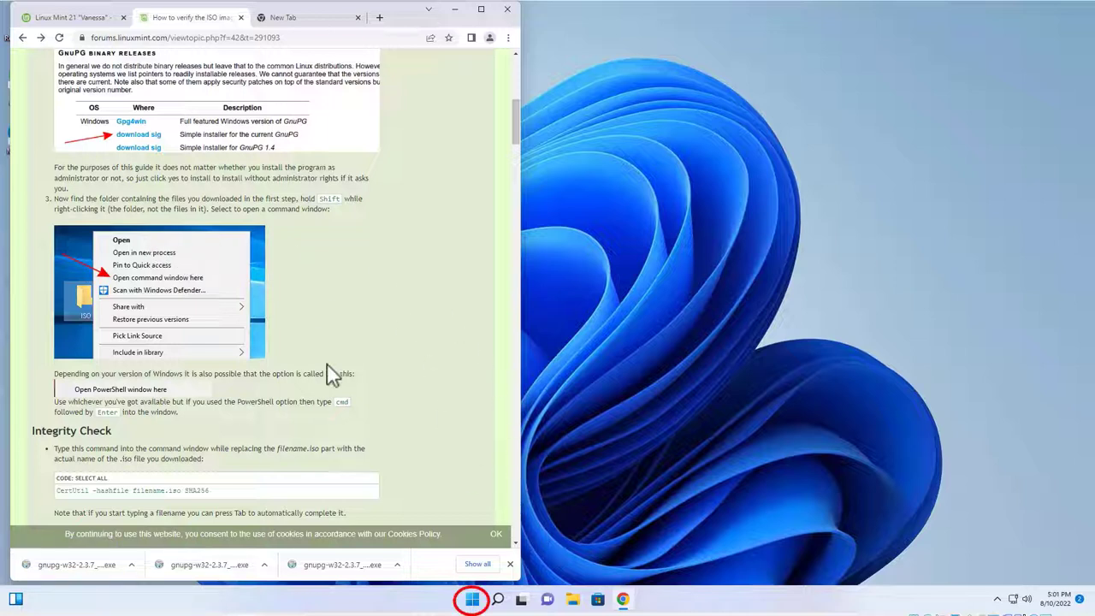
# Search for powershell, open Windows PowerShell ISE, and snap its narrowed window beside the browser tutorial
pyautogui.click(472, 600)
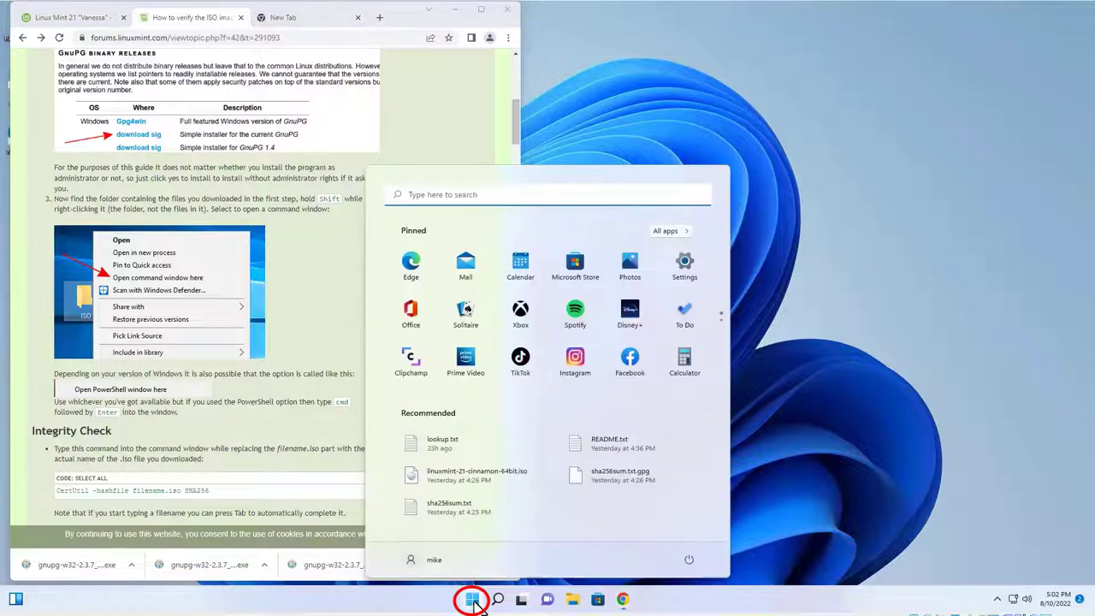
pyautogui.click(422, 193)
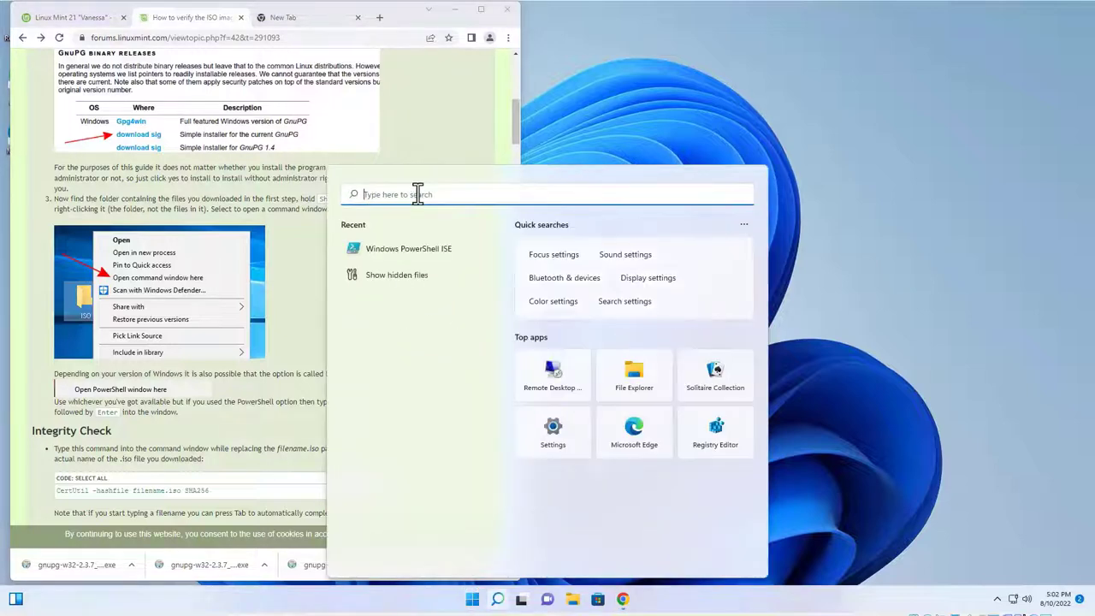
pyautogui.write('powershell')
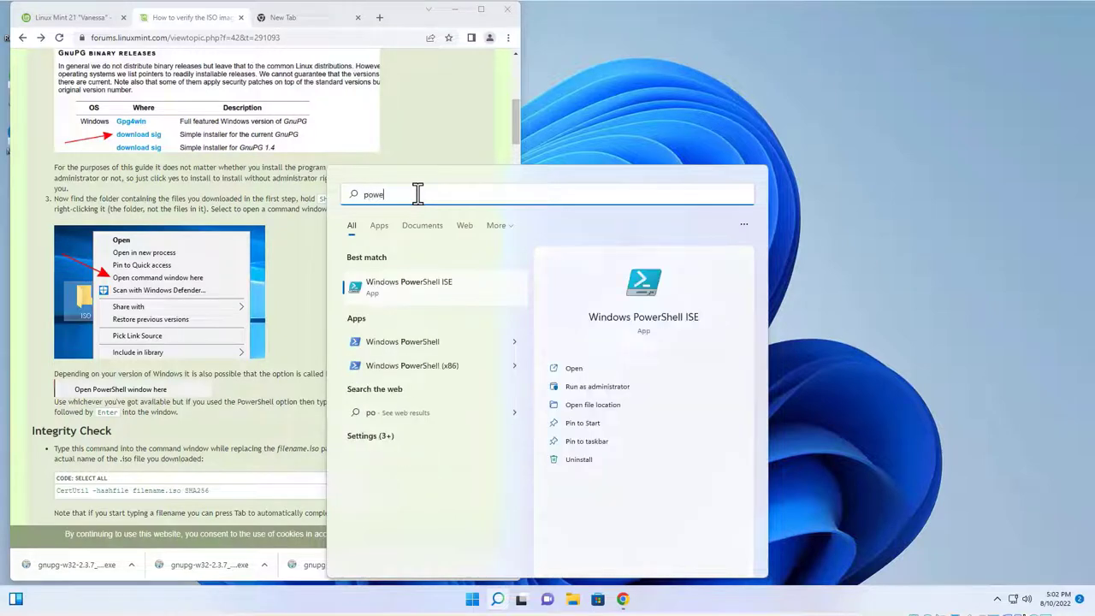
pyautogui.click(397, 293)
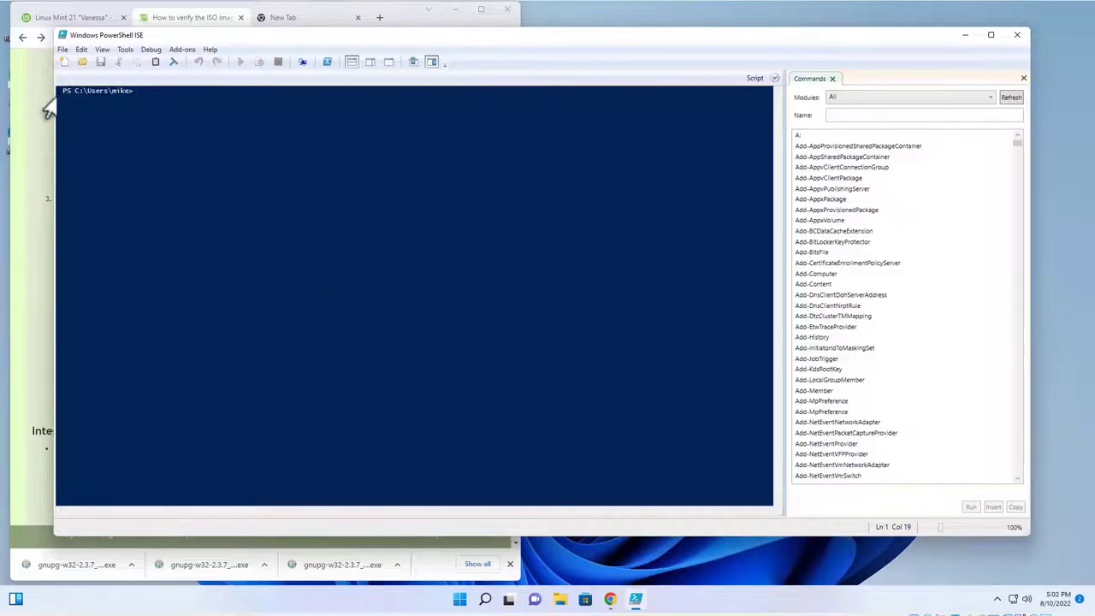
pyautogui.moveTo(1031, 241); pyautogui.dragTo(690, 240)
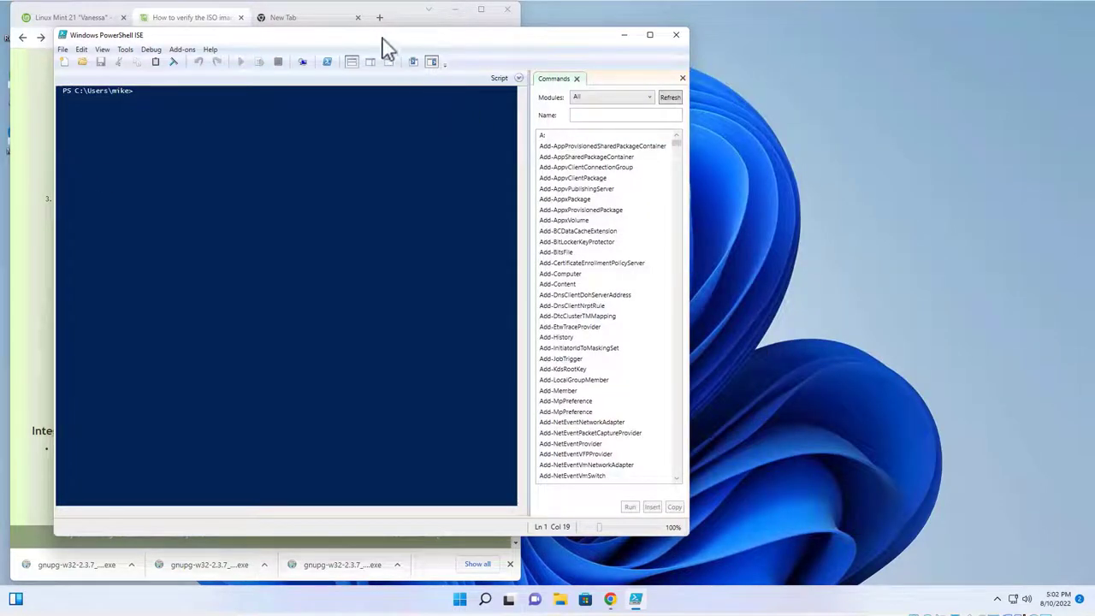
pyautogui.press('super+Right')
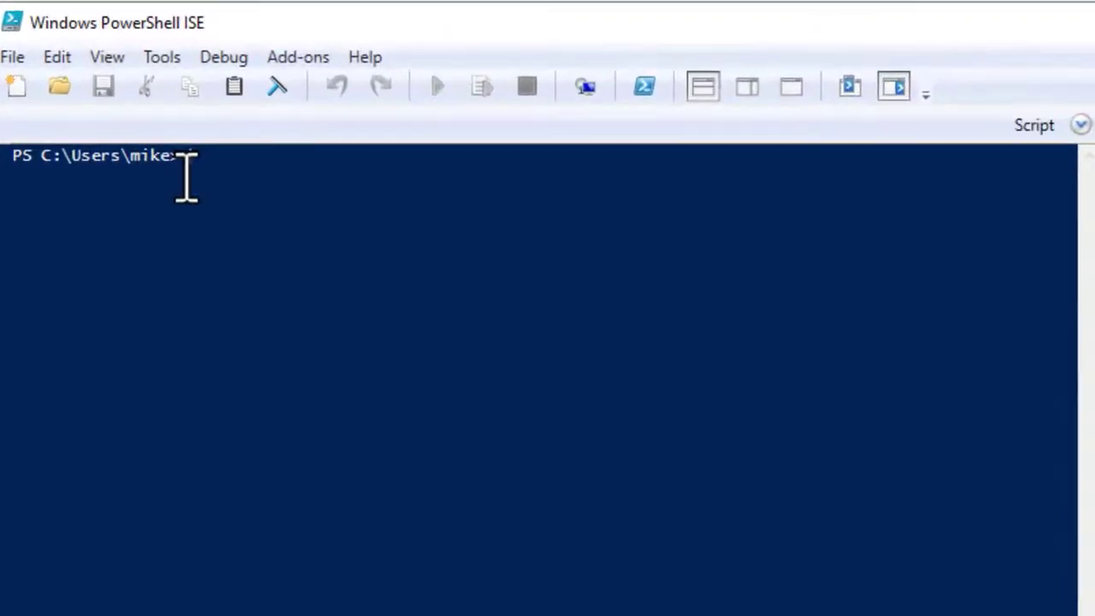
# Change the PowerShell directory to C:\PARA\1Proj\MintCinn21\Files with cd and list its files with ls
pyautogui.write('cd')
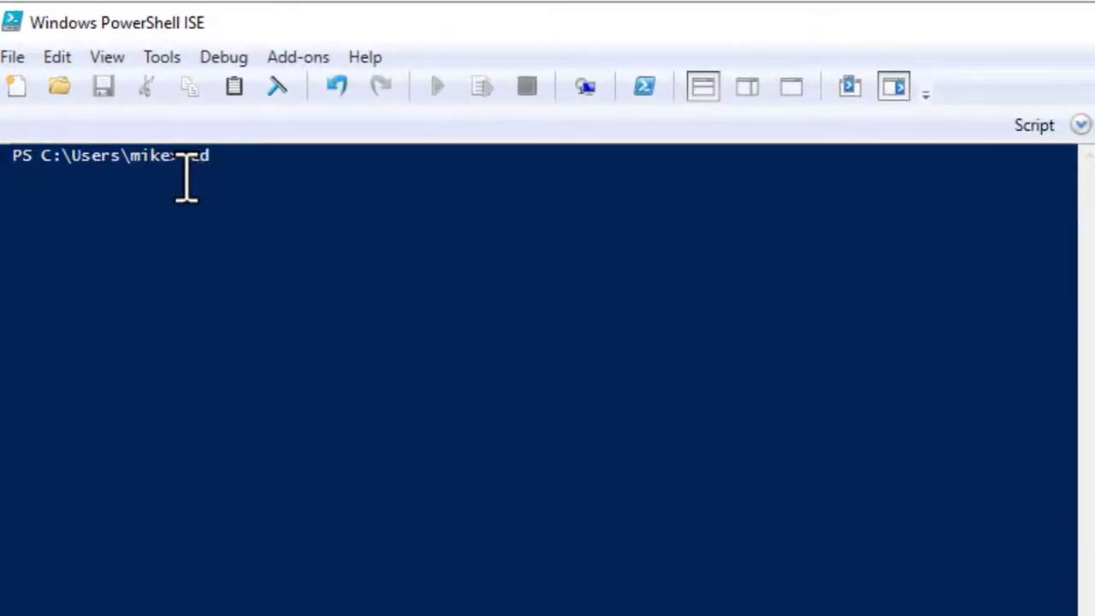
pyautogui.write(' C:')
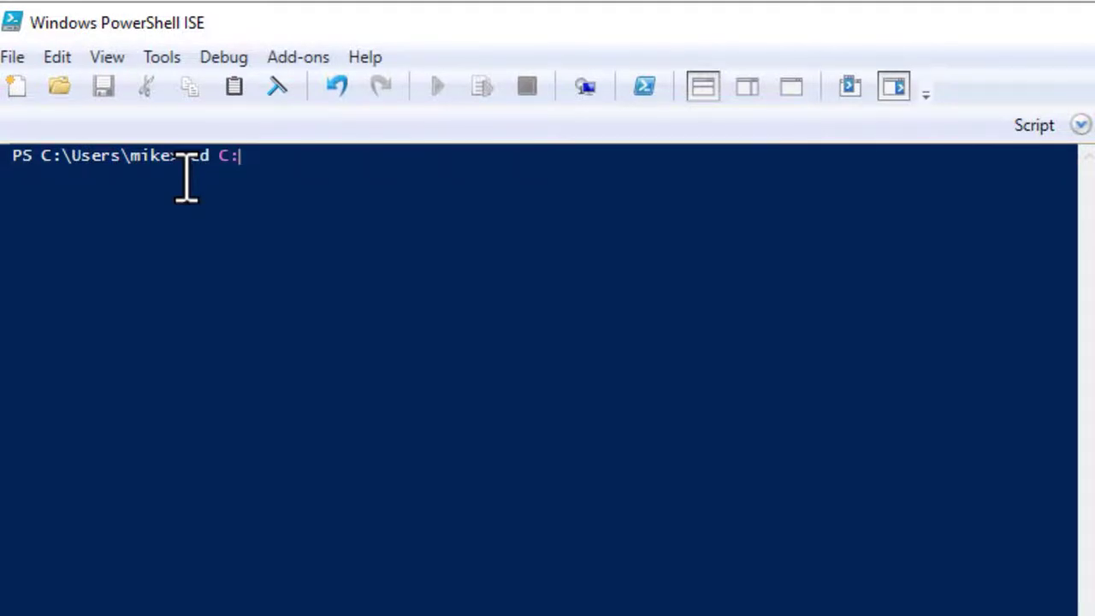
pyautogui.write('\\')
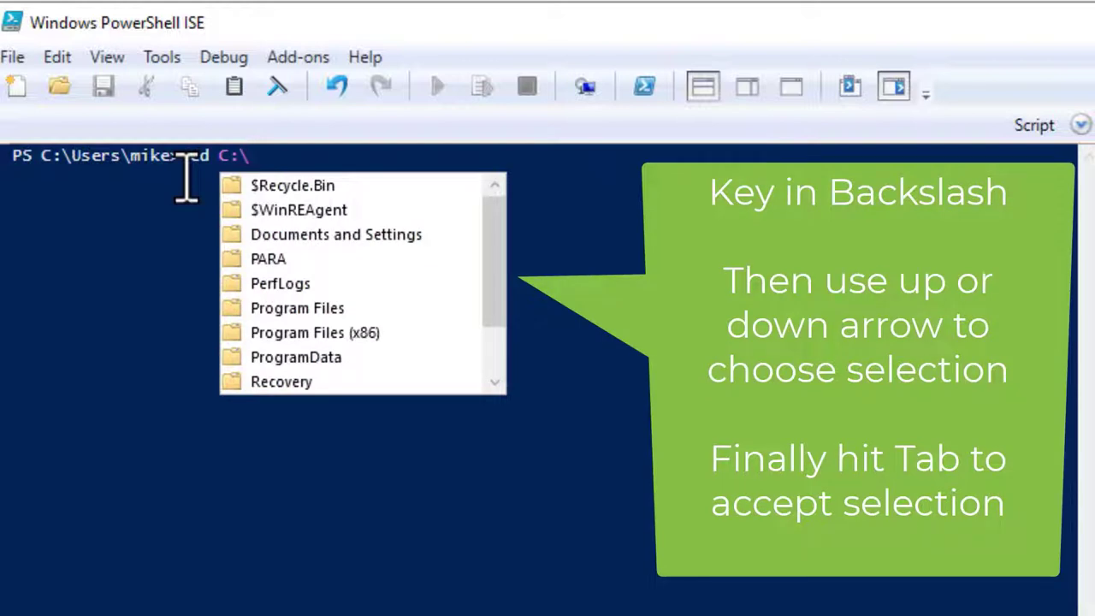
pyautogui.press('Down')
pyautogui.press('Down')
pyautogui.press('Down')
pyautogui.press('Down')
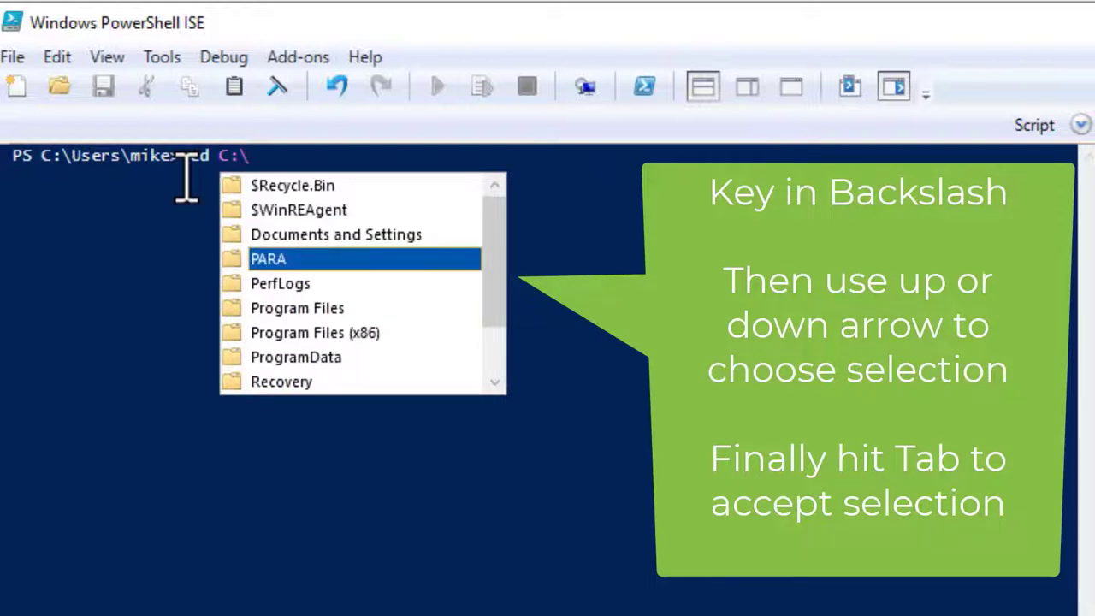
pyautogui.press('Tab')
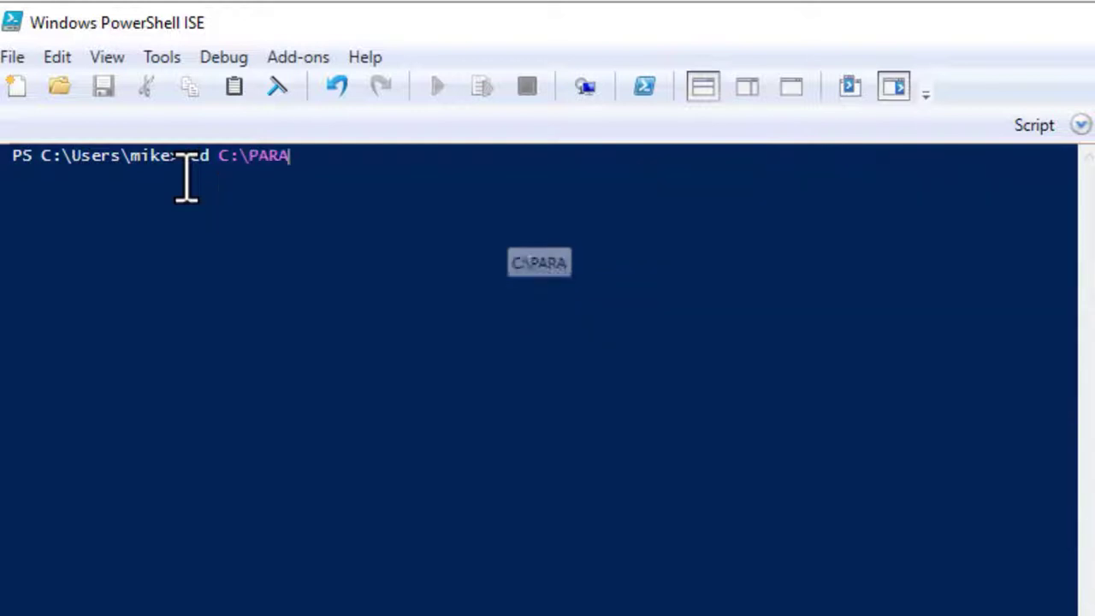
pyautogui.write('\\')
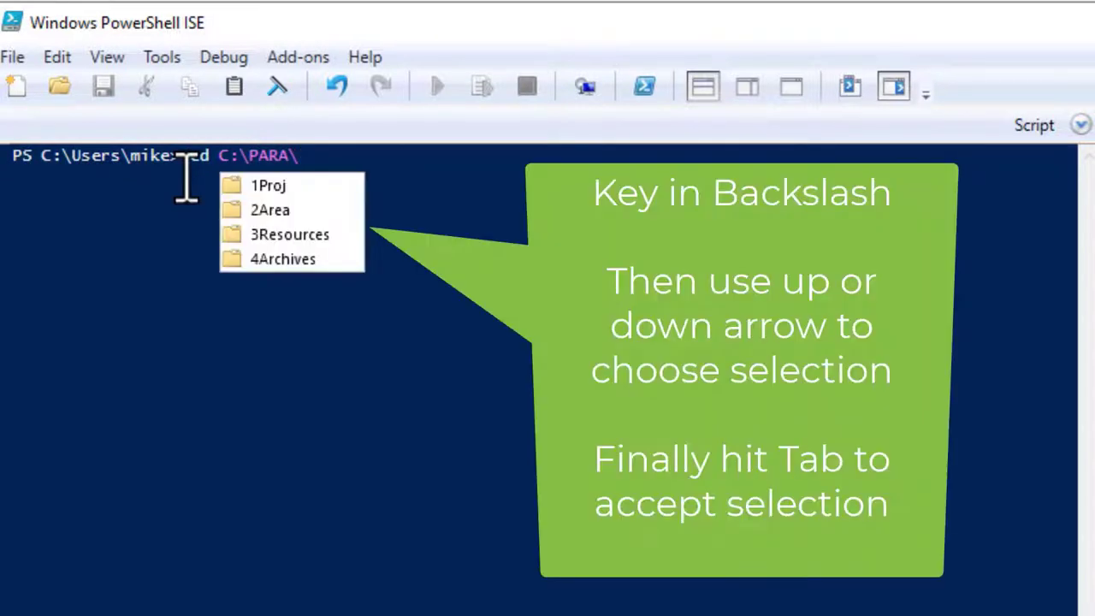
pyautogui.press('Down')
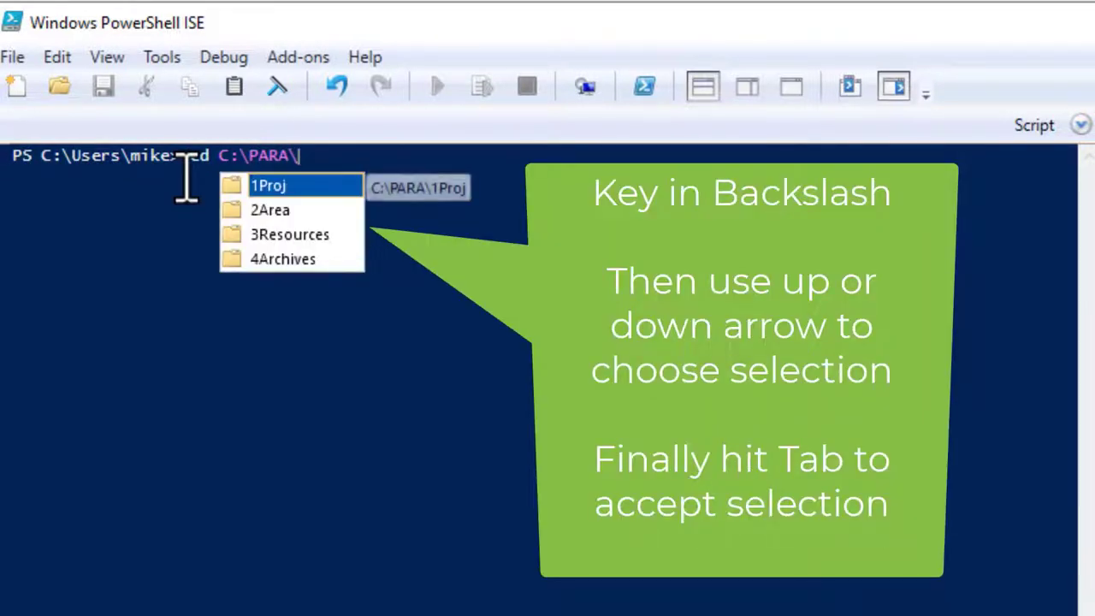
pyautogui.press('Tab')
pyautogui.write('\\')
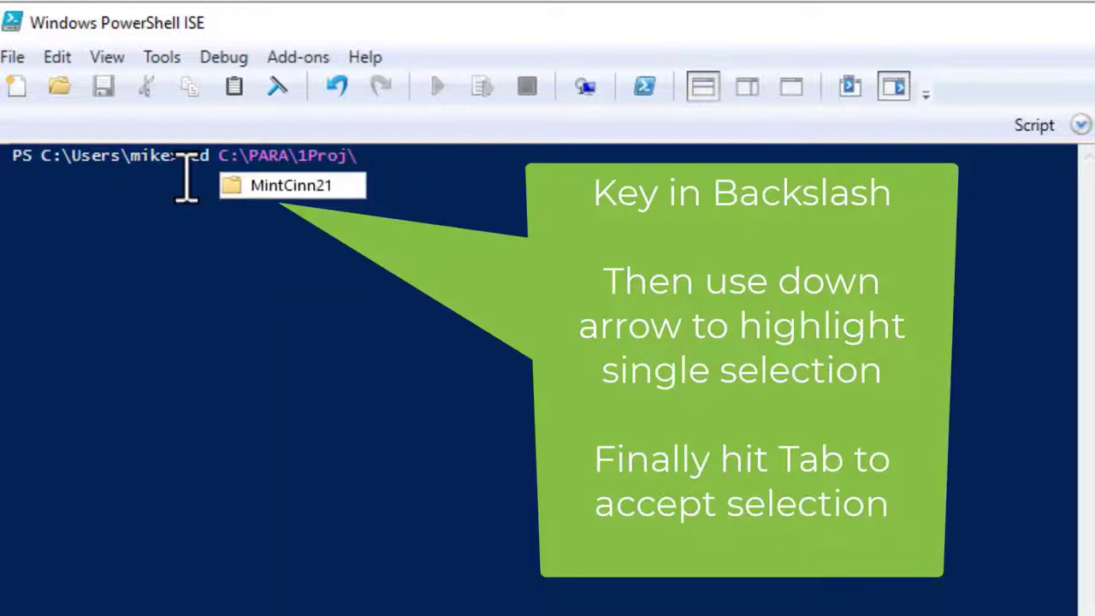
pyautogui.press('Down')
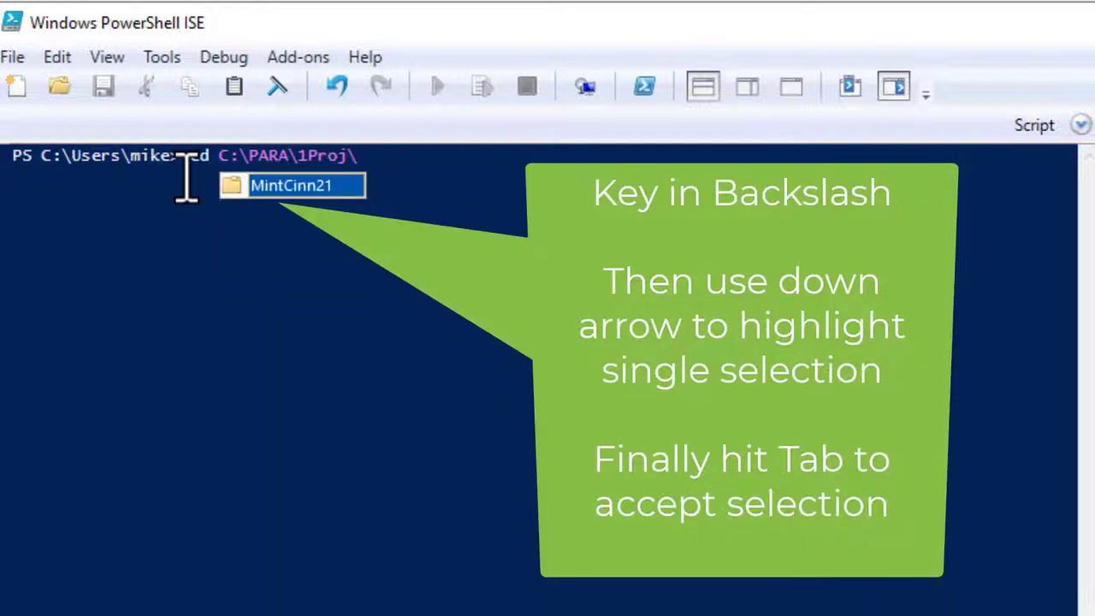
pyautogui.press('Tab')
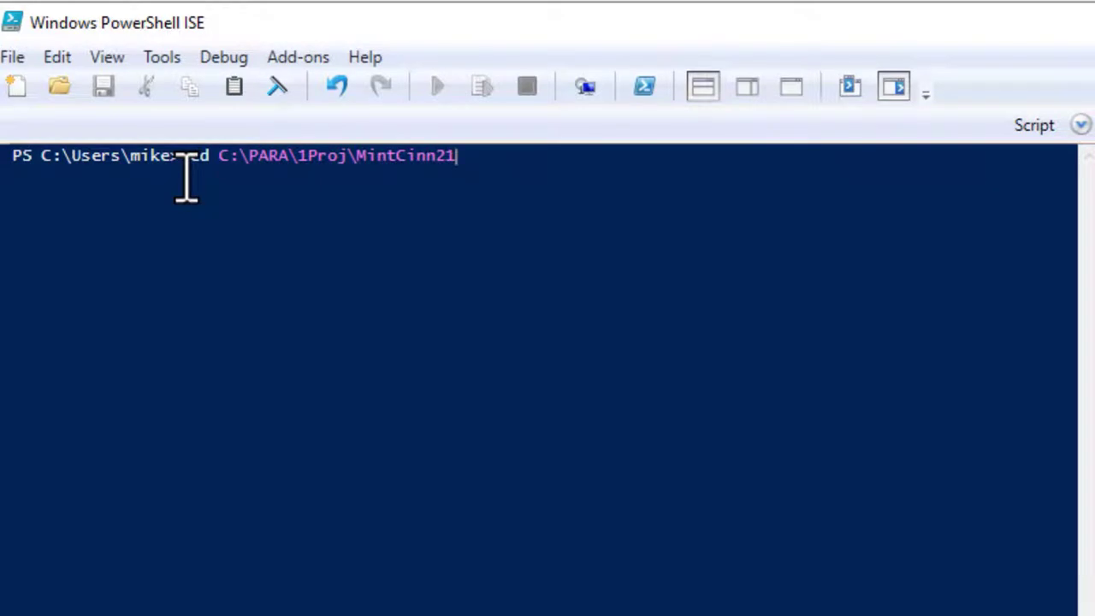
pyautogui.write('\\')
pyautogui.press('Down')
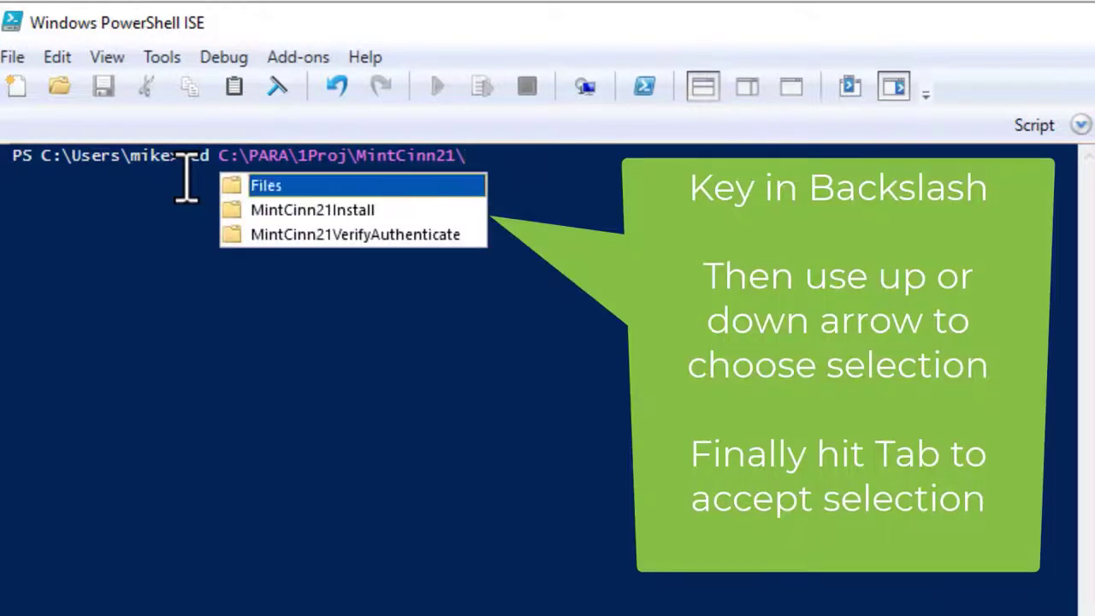
pyautogui.press('Tab')
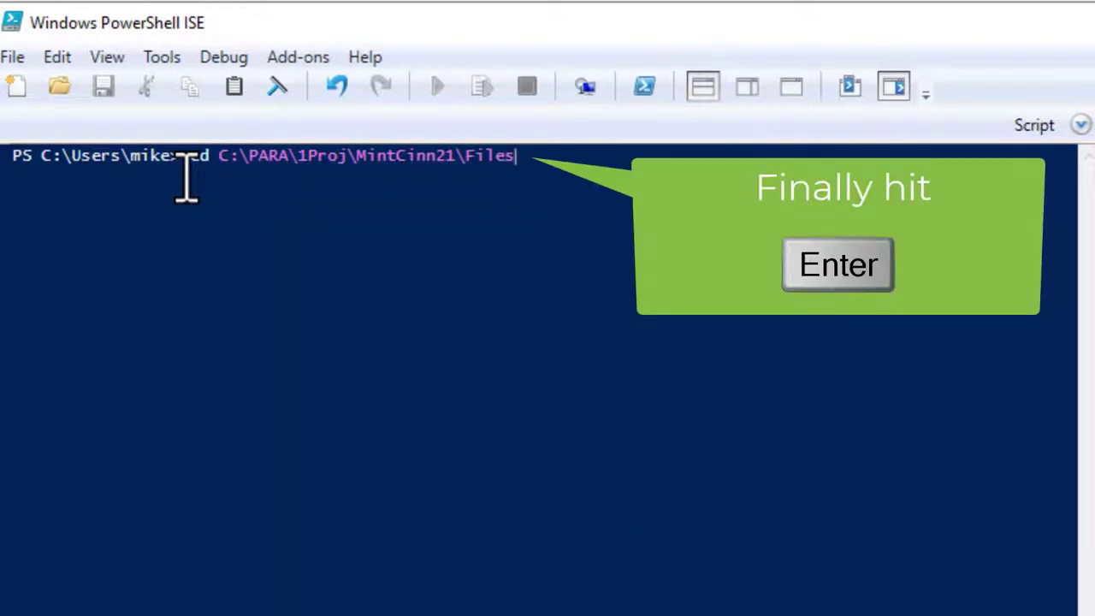
pyautogui.press('Return')
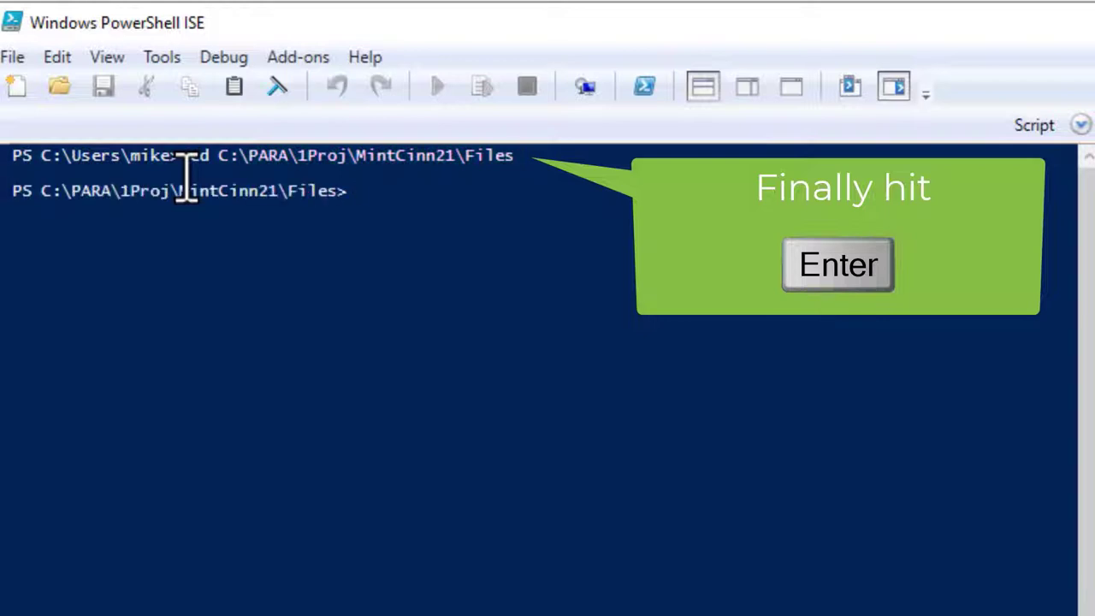
pyautogui.write('ls')
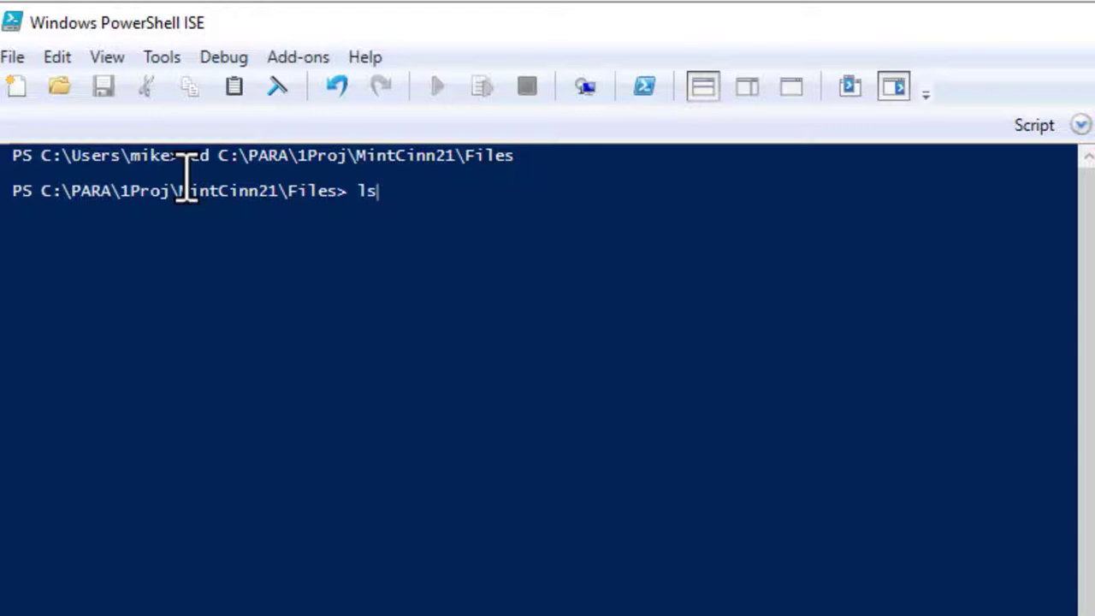
pyautogui.press('Return')
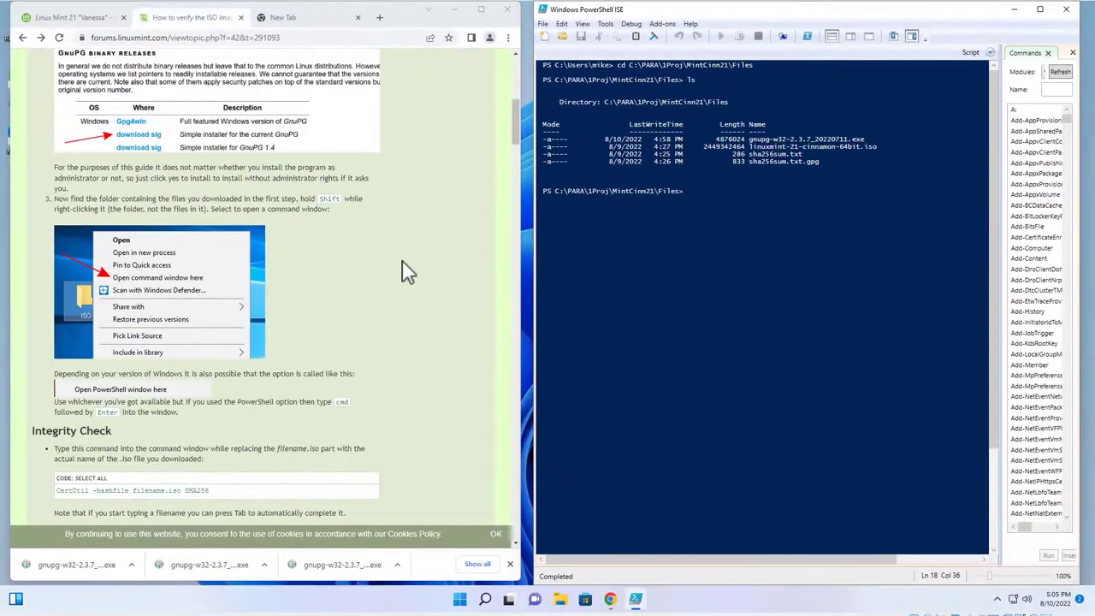
# Copy the CertUtil -hashfile filename.iso SHA256 command from the tutorial's Integrity Check section and paste it at the PowerShell prompt
pyautogui.moveTo(518, 117); pyautogui.dragTo(517, 138)
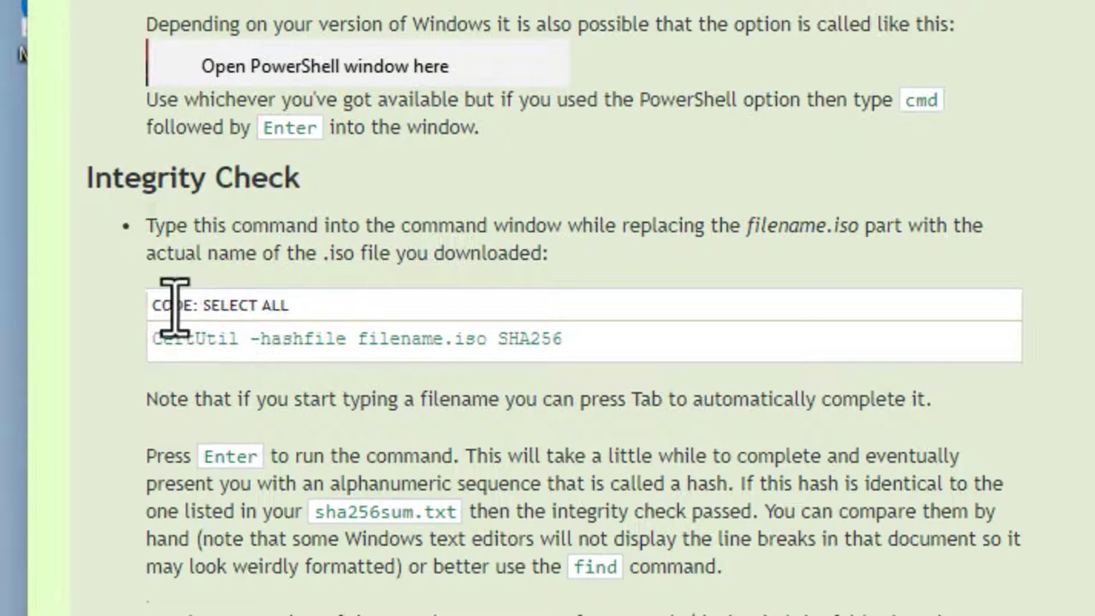
pyautogui.click(245, 308)
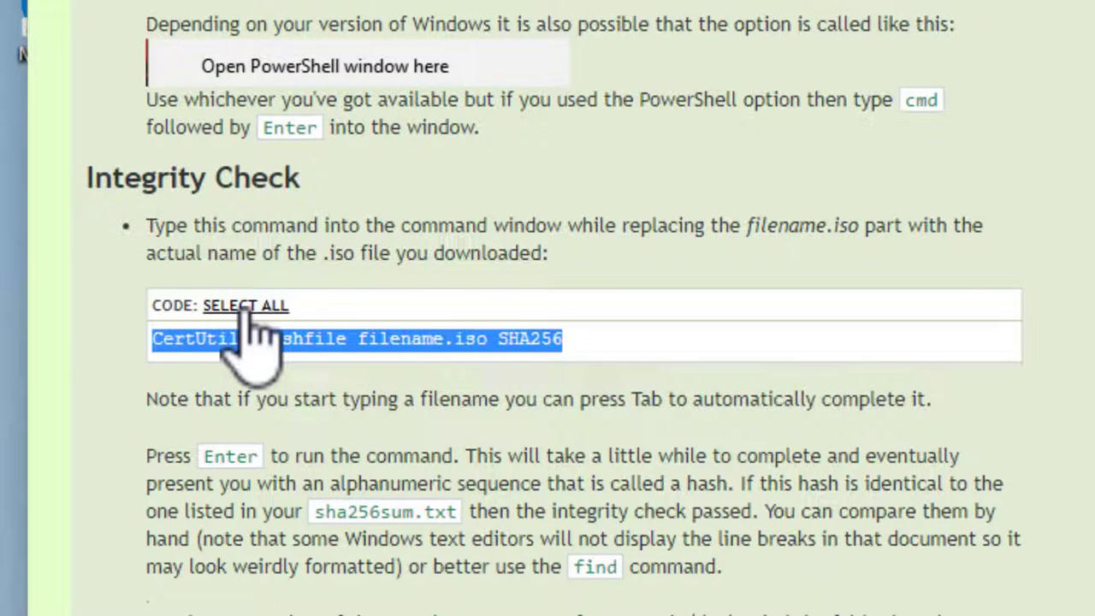
pyautogui.rightClick(304, 346)
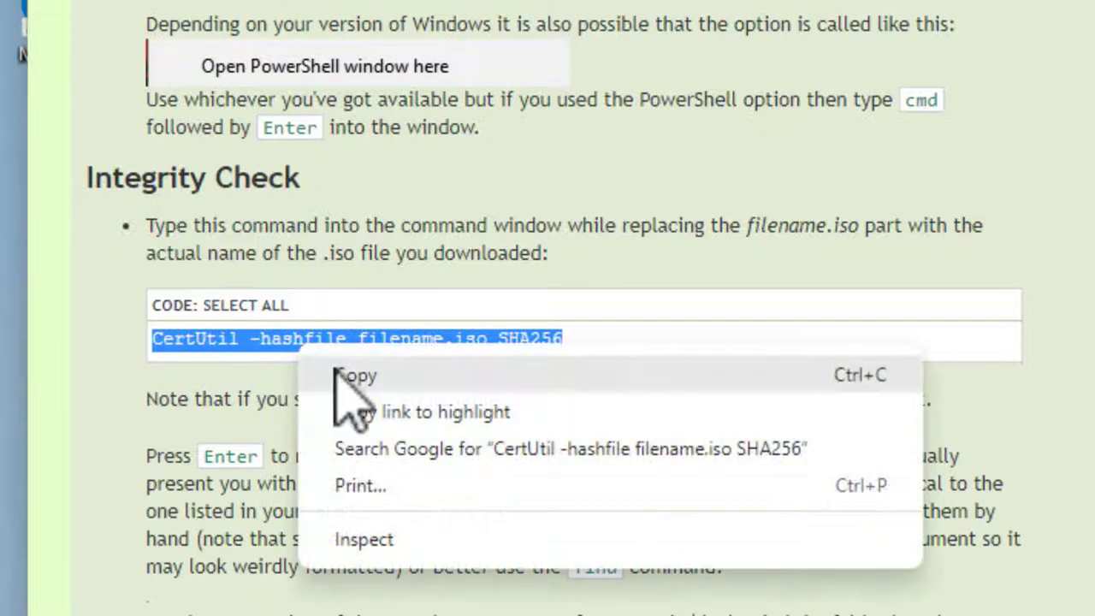
pyautogui.click(355, 377)
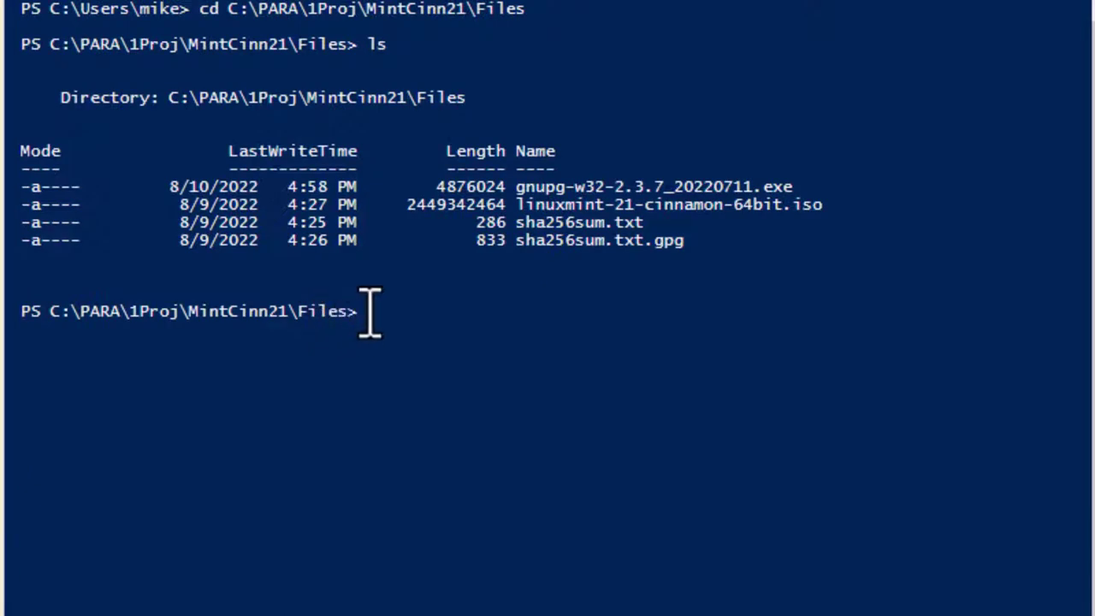
pyautogui.rightClick(370, 312)
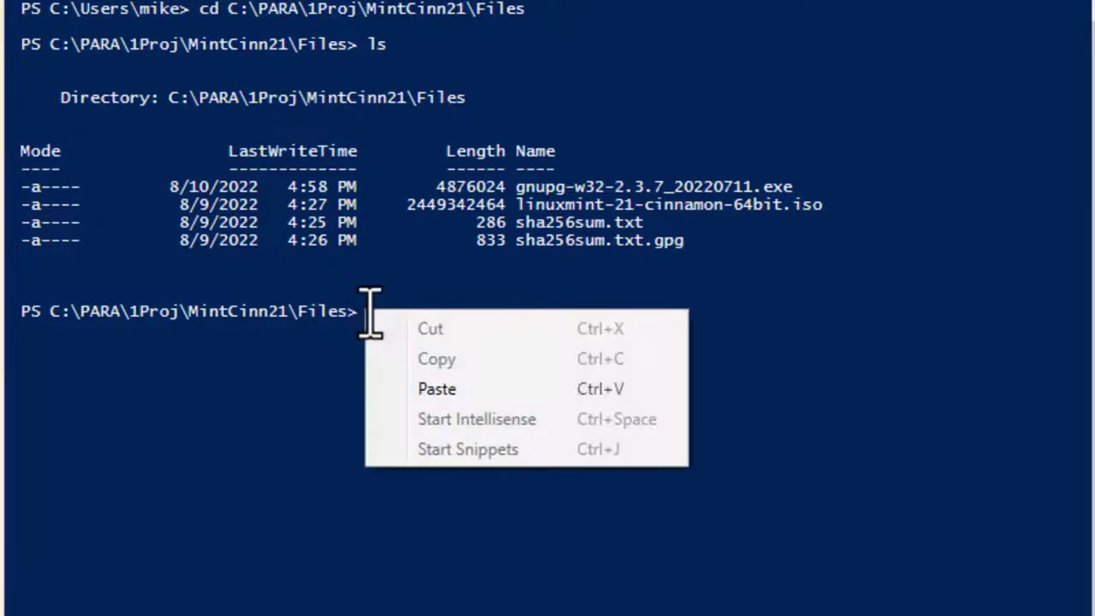
pyautogui.click(432, 389)
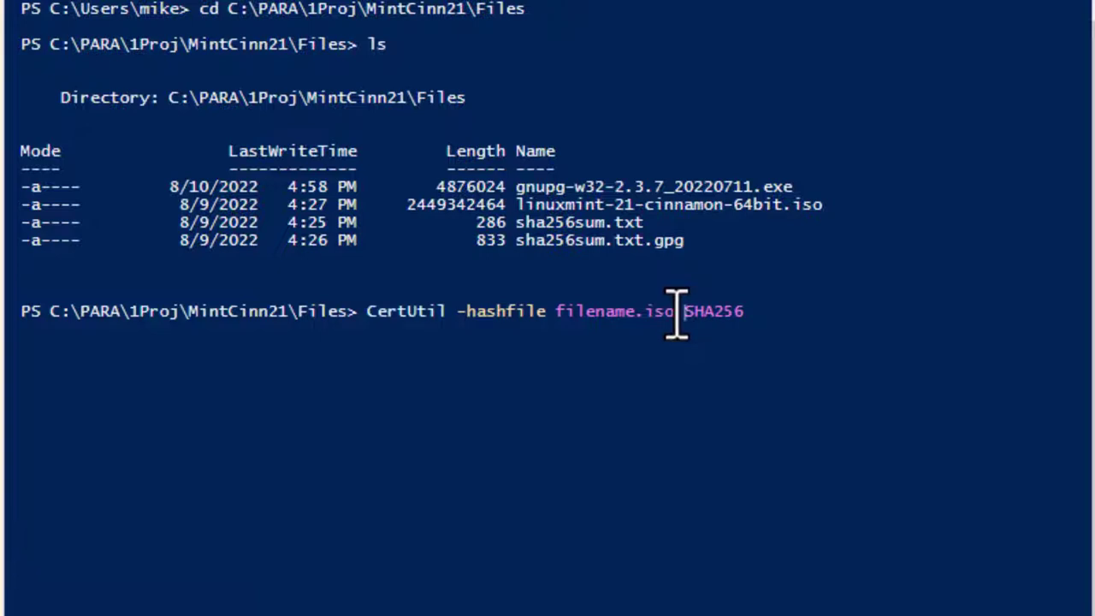
# Replace filename.iso in the CertUtil command with .\linuxmint-21-cinnamon-64bit.iso and run it to compute the SHA256 hash
pyautogui.press('Left')
pyautogui.press('BackSpace')
pyautogui.press('BackSpace')
pyautogui.press('BackSpace')
pyautogui.press('BackSpace')
pyautogui.press('BackSpace')
pyautogui.press('BackSpace')
pyautogui.press('BackSpace')
pyautogui.press('BackSpace')
pyautogui.press('BackSpace')
pyautogui.press('BackSpace')
pyautogui.press('BackSpace')
pyautogui.press('BackSpace')
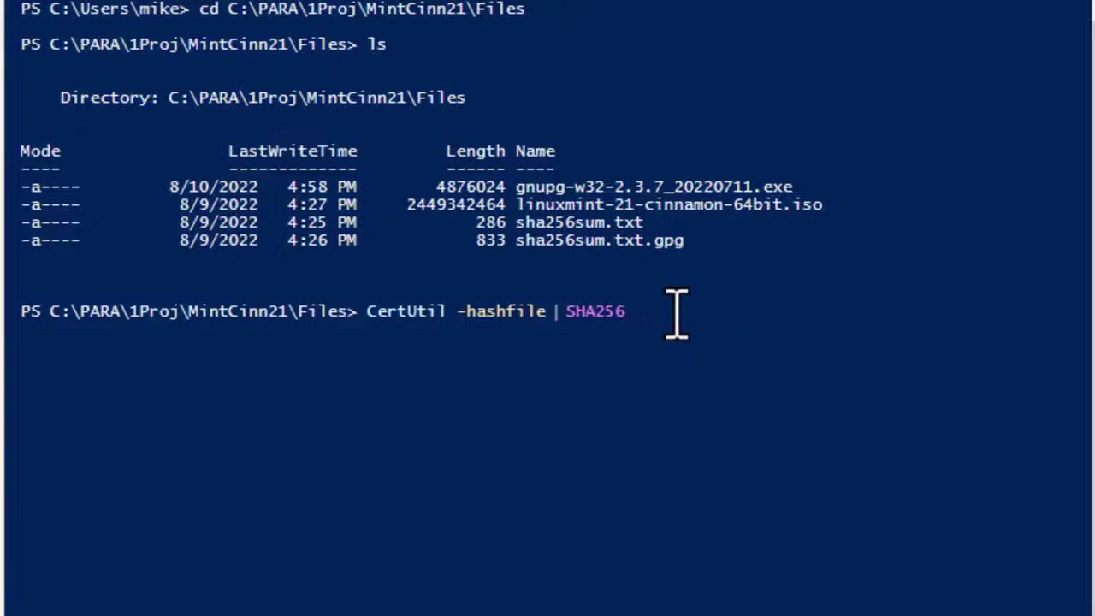
pyautogui.write('li')
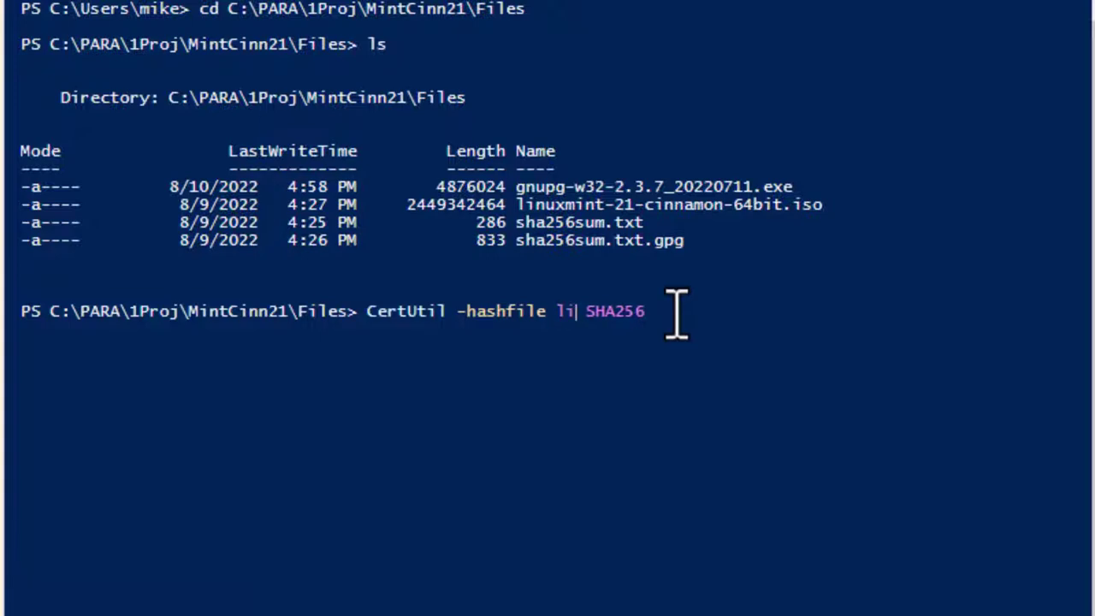
pyautogui.press('Tab')
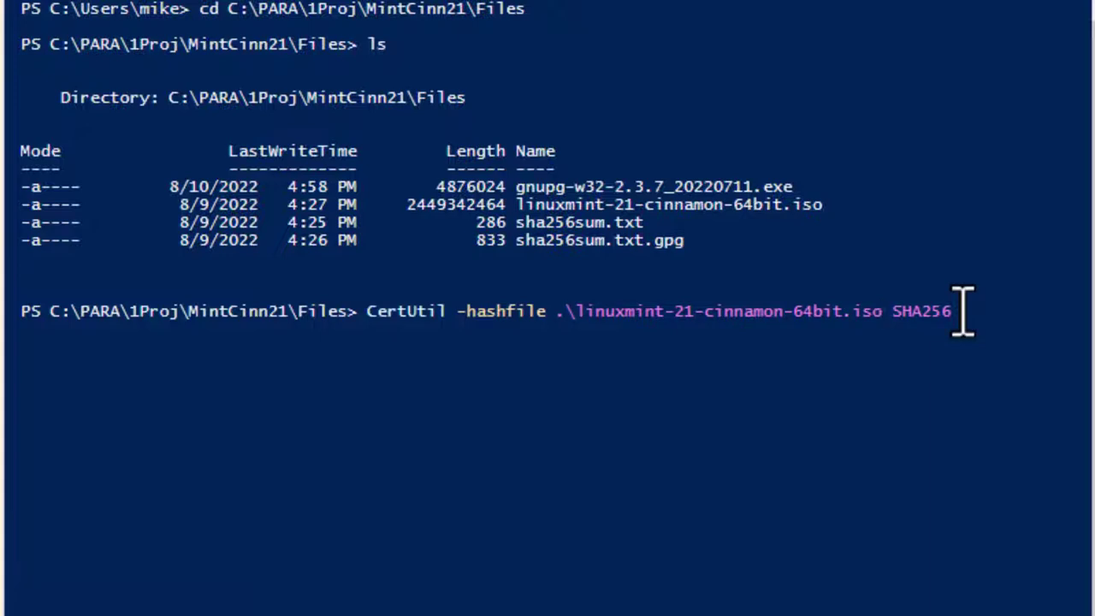
pyautogui.press('Return')
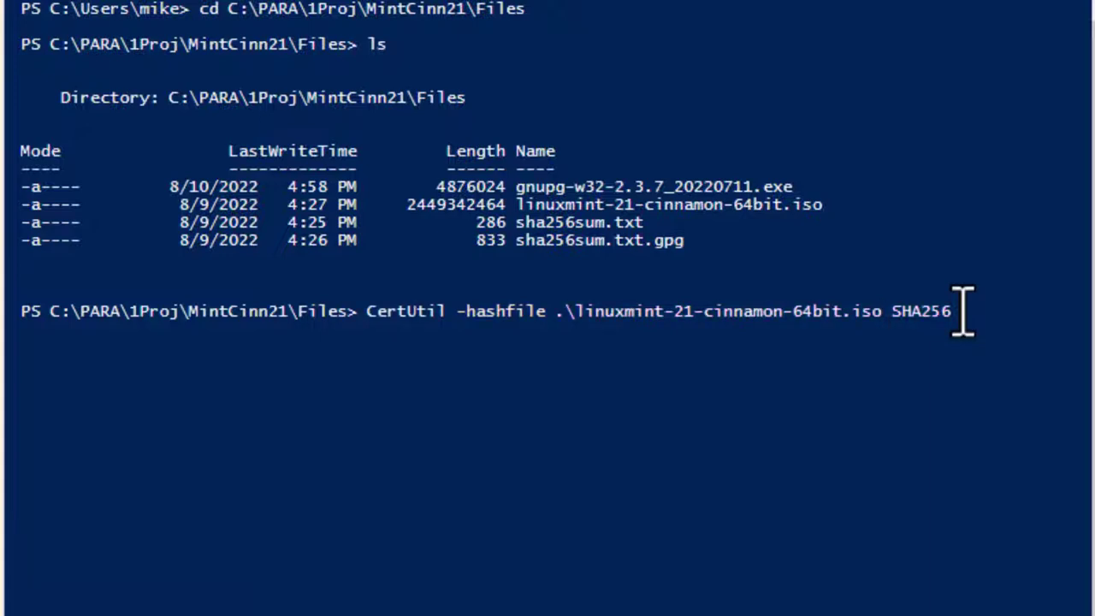
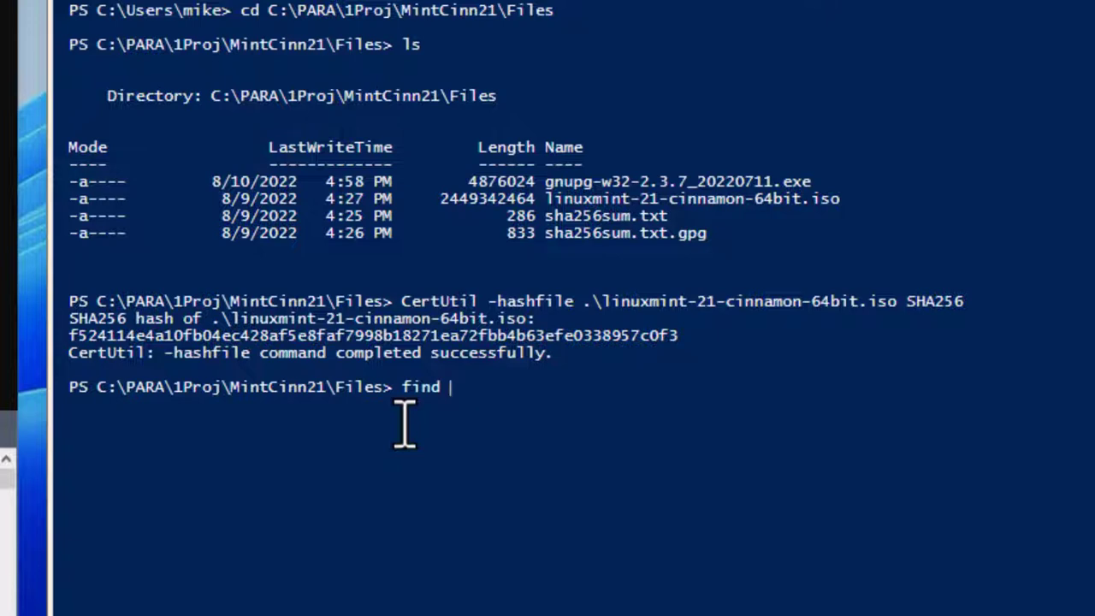
# Copy the SHA256 hash computed by CertUtil and paste it after find and three opening double quotes at the PowerShell prompt
pyautogui.write('"""')
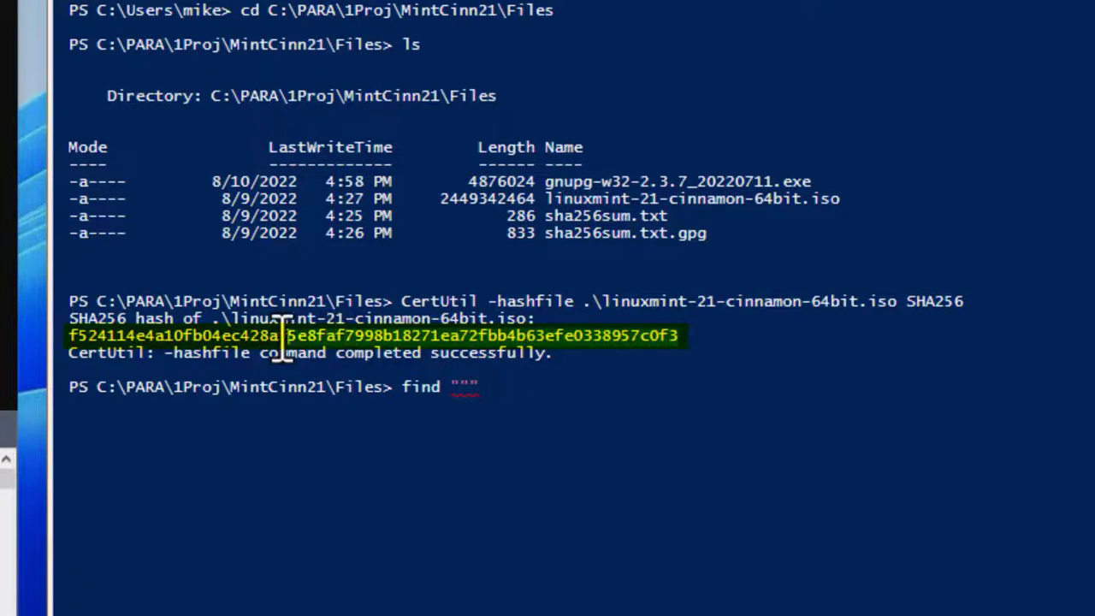
pyautogui.rightClick(80, 336)
pyautogui.click(137, 384)
pyautogui.rightClick(484, 387)
pyautogui.click(548, 460)
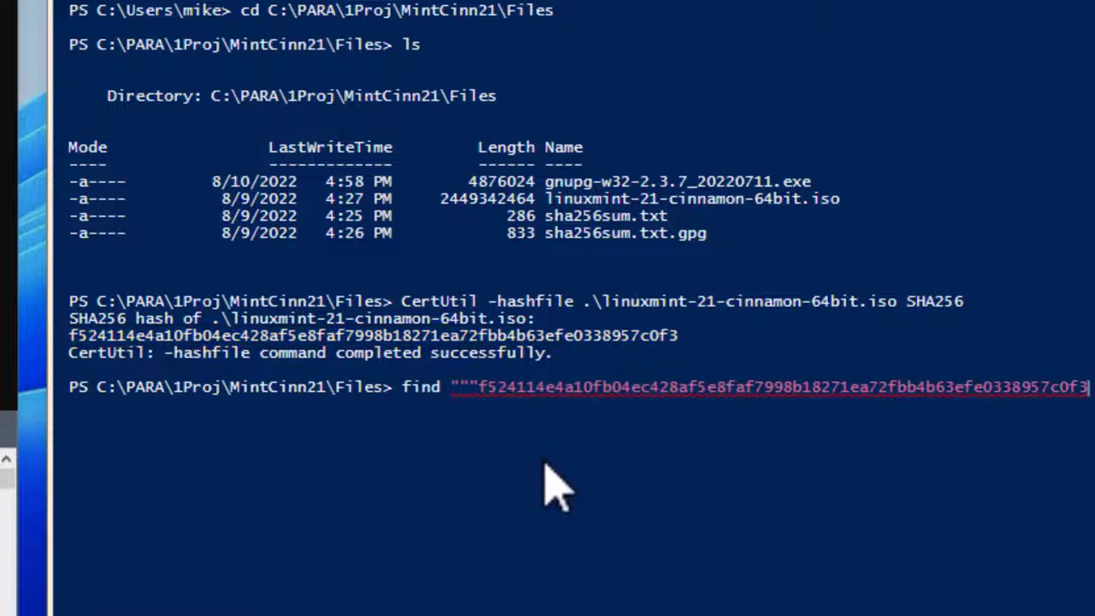
# Close the hash with three double quotes, add sha256sum.txt as the file to search, and run the find command
pyautogui.write('"""')
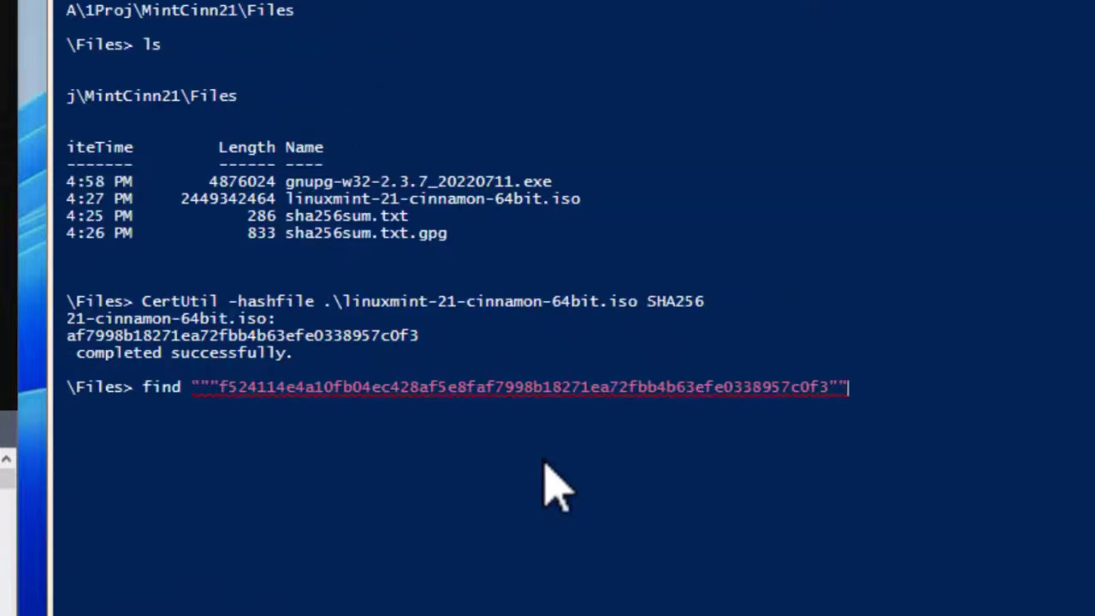
pyautogui.write('"')
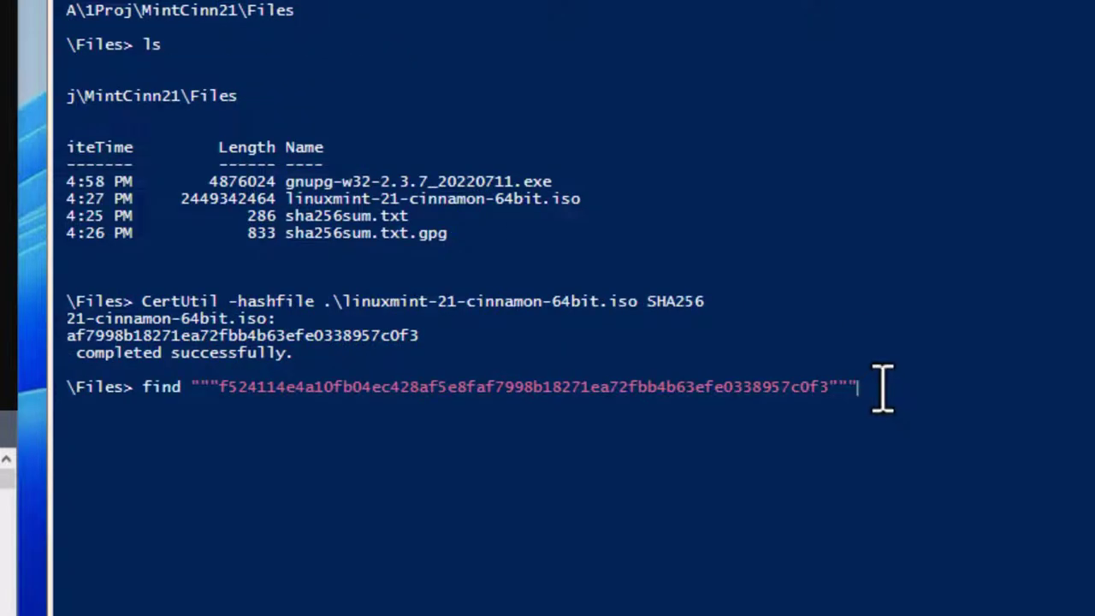
pyautogui.write(' sha')
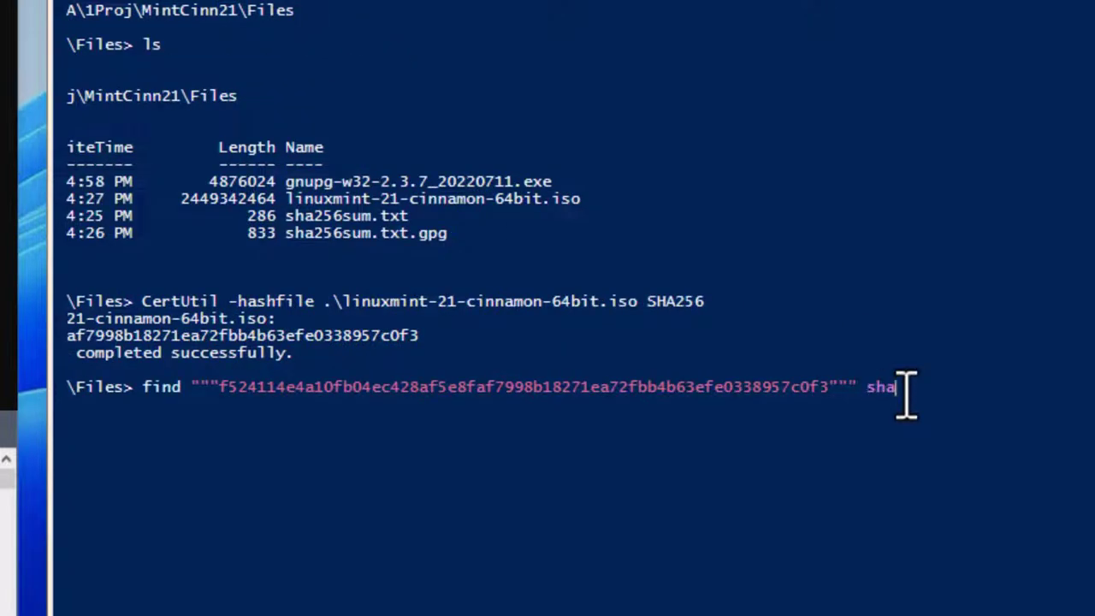
pyautogui.write('256sum.txt')
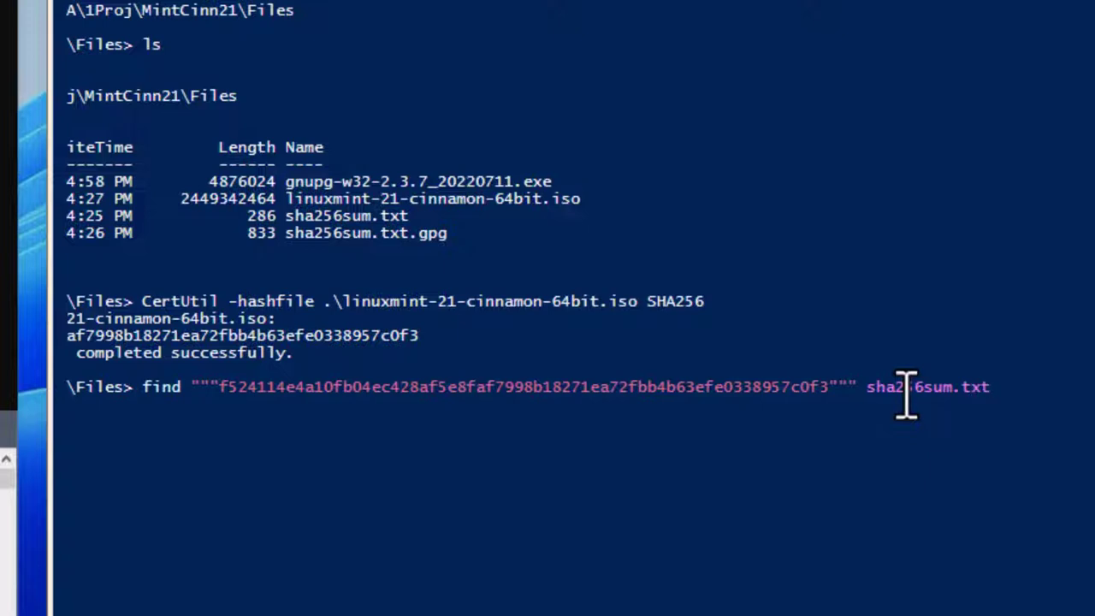
pyautogui.press('Return')
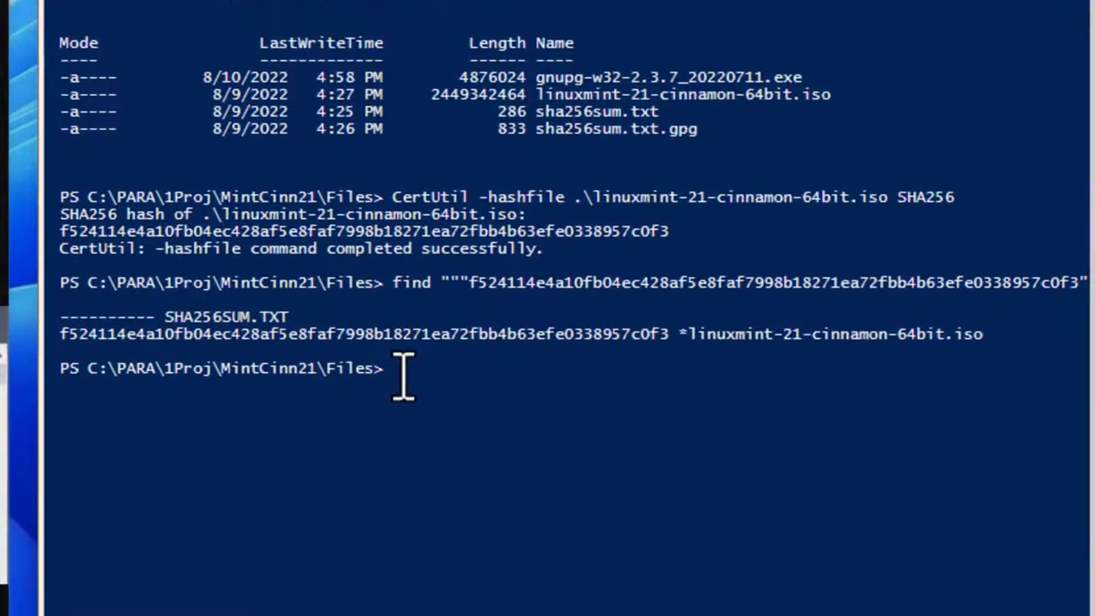
# Display the contents of the checksum file by running Get-Content .\sha256sum.txt
pyautogui.write('Ge')
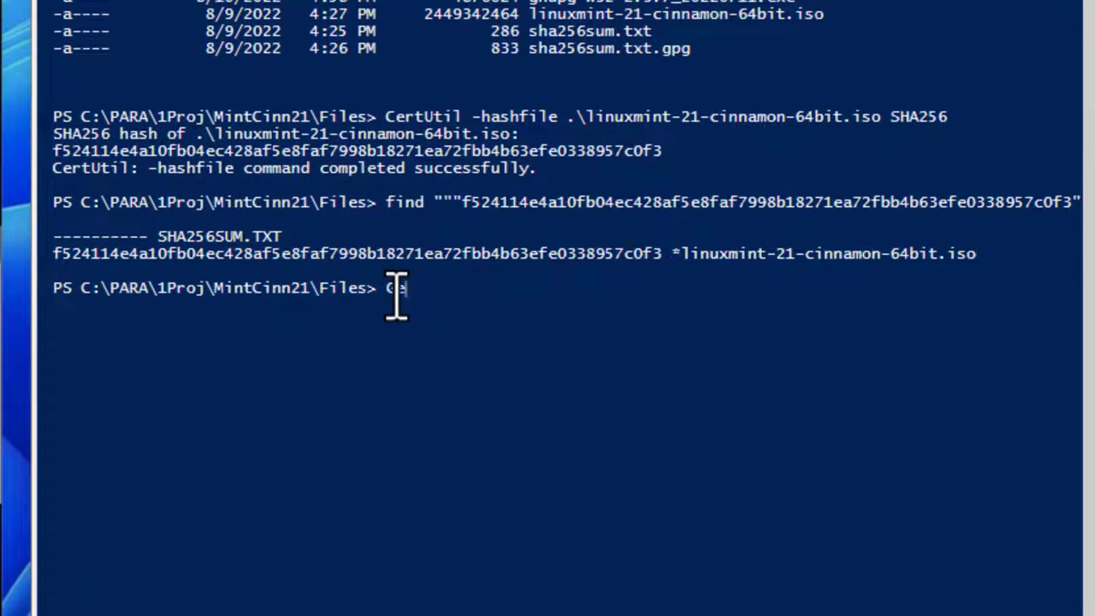
pyautogui.write('t-C')
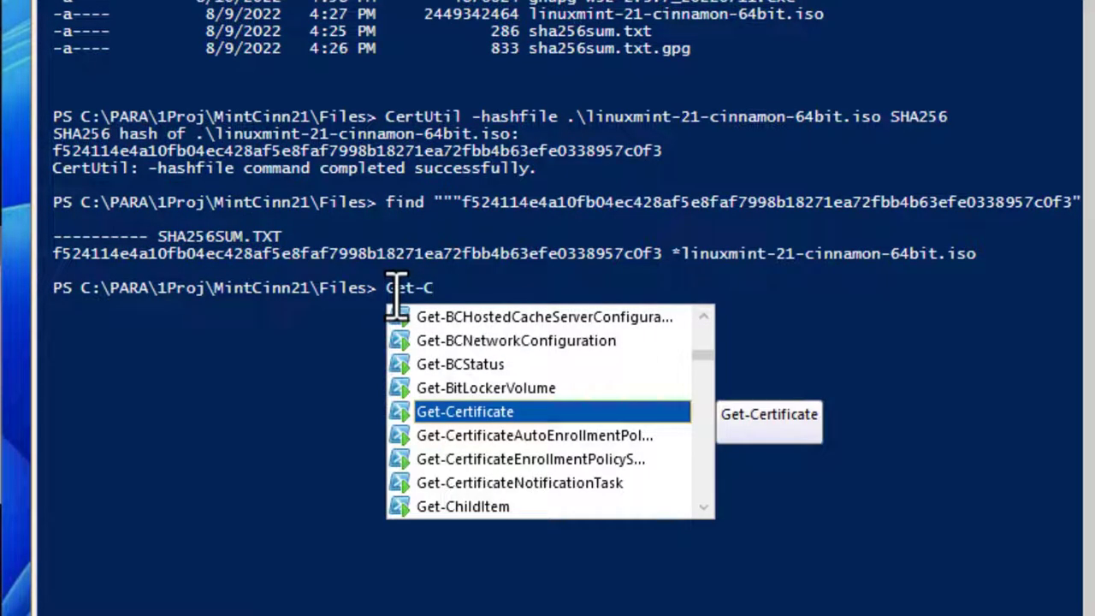
pyautogui.write('o')
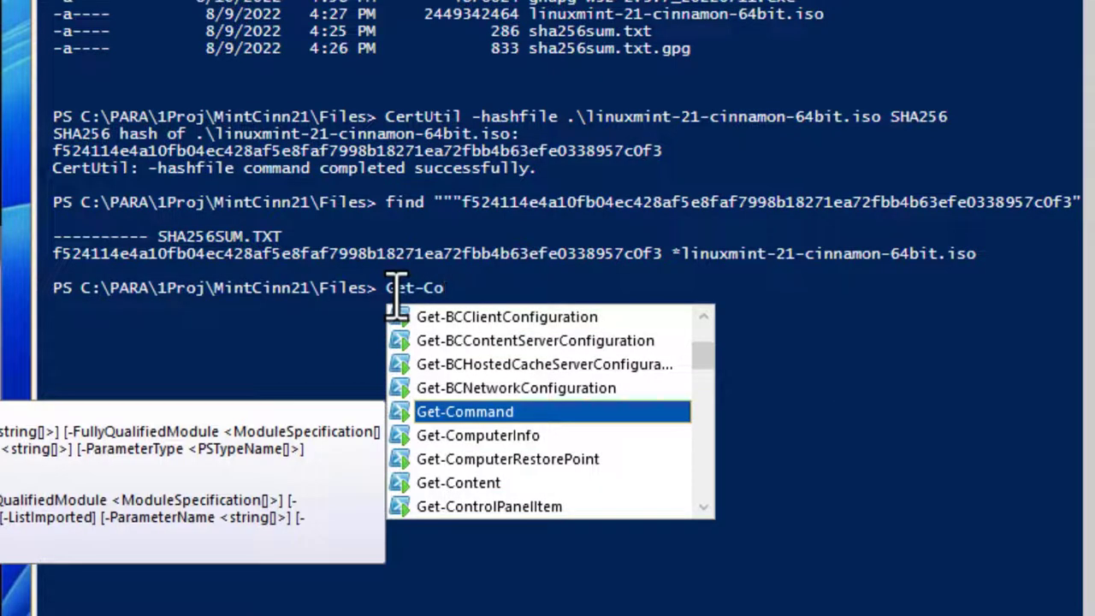
pyautogui.write('n')
pyautogui.press('Tab')
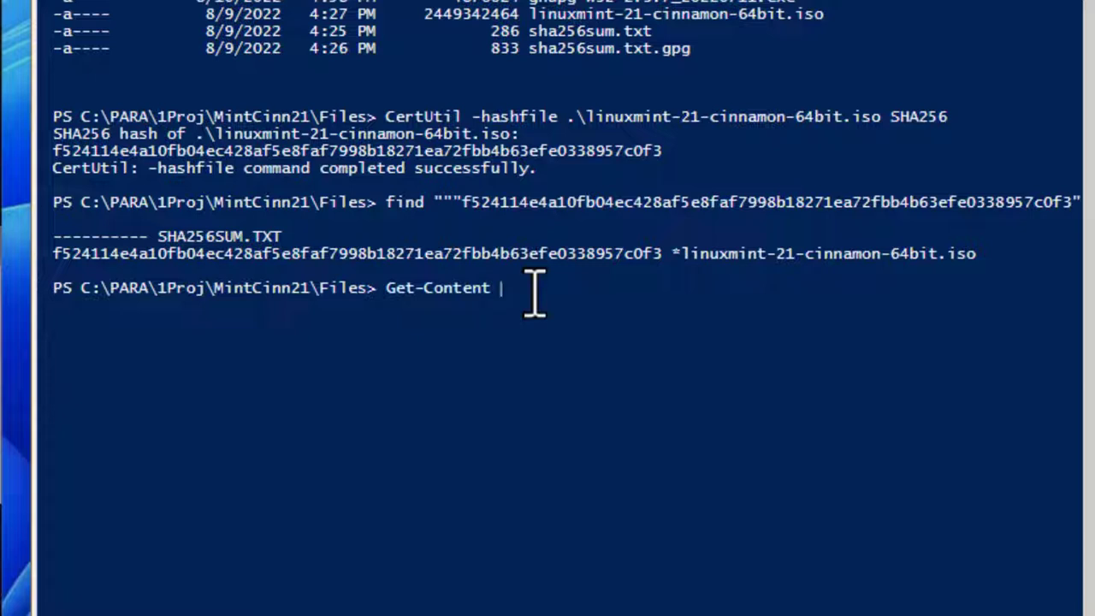
pyautogui.write('sh')
pyautogui.press('Tab')
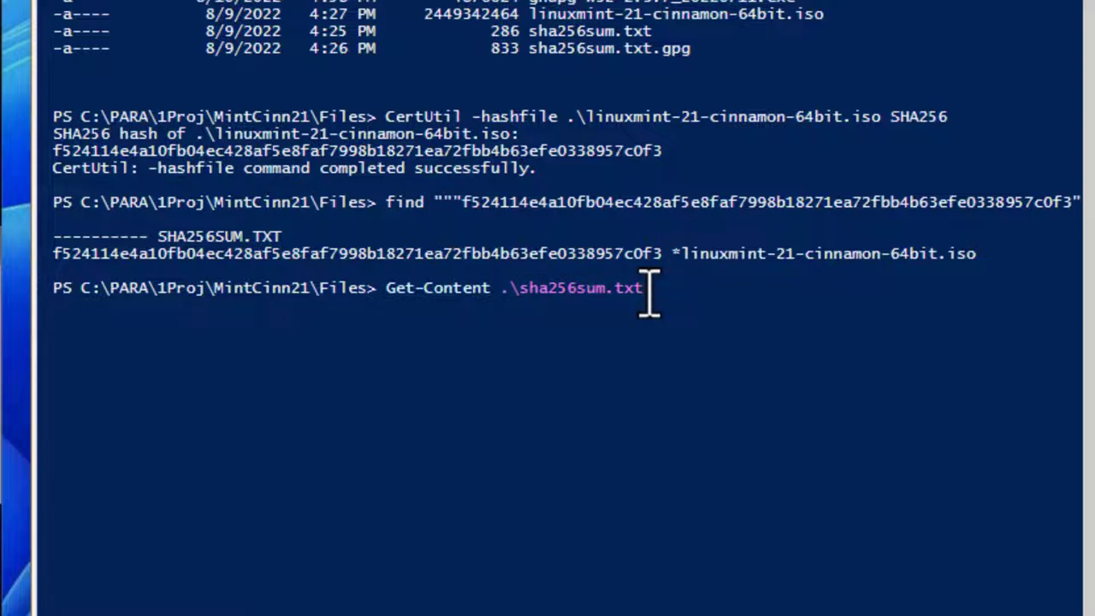
pyautogui.press('Return')
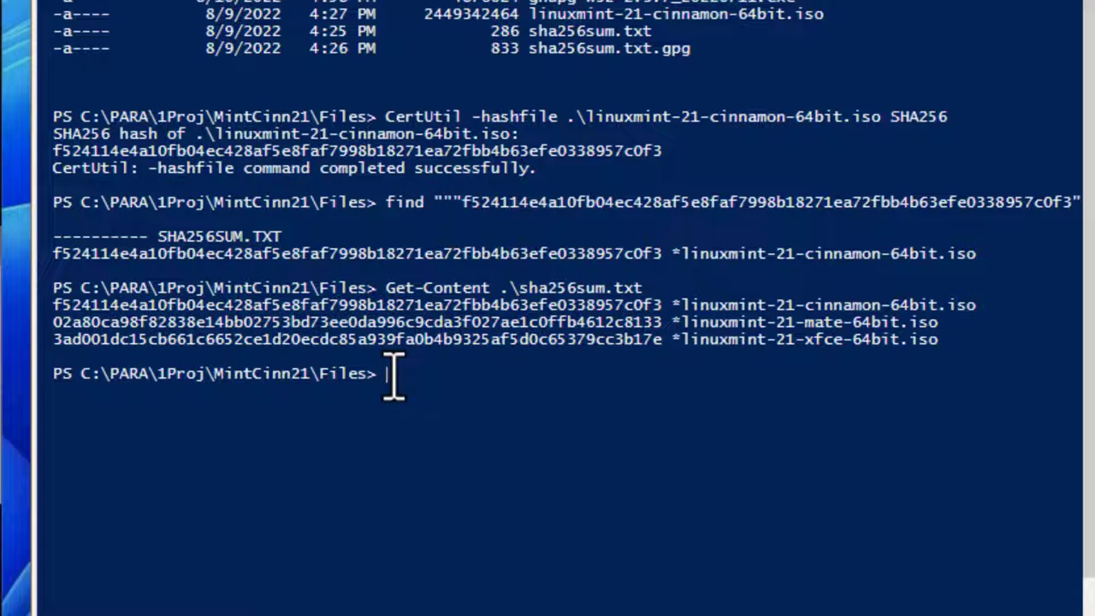
# Enter (Get-FileHash .\linuxmint-21-cinnamon-64bit.iso -Algorithm SHA256).Hash -eq at the prompt as the start of a hash comparison
pyautogui.write('et-F')
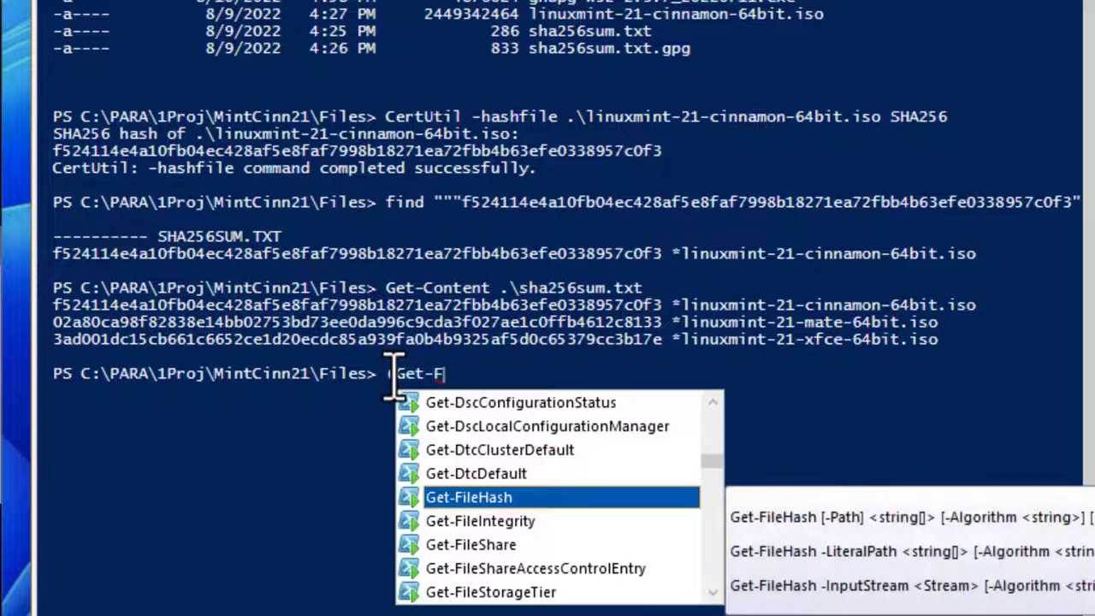
pyautogui.press('Tab')
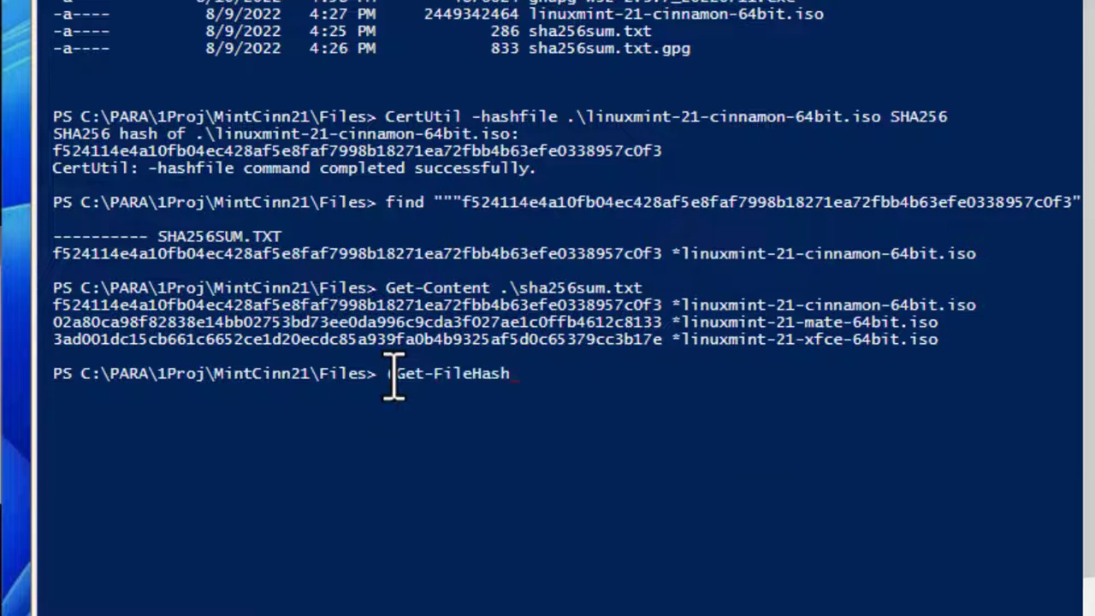
pyautogui.write('li')
pyautogui.press('Tab')
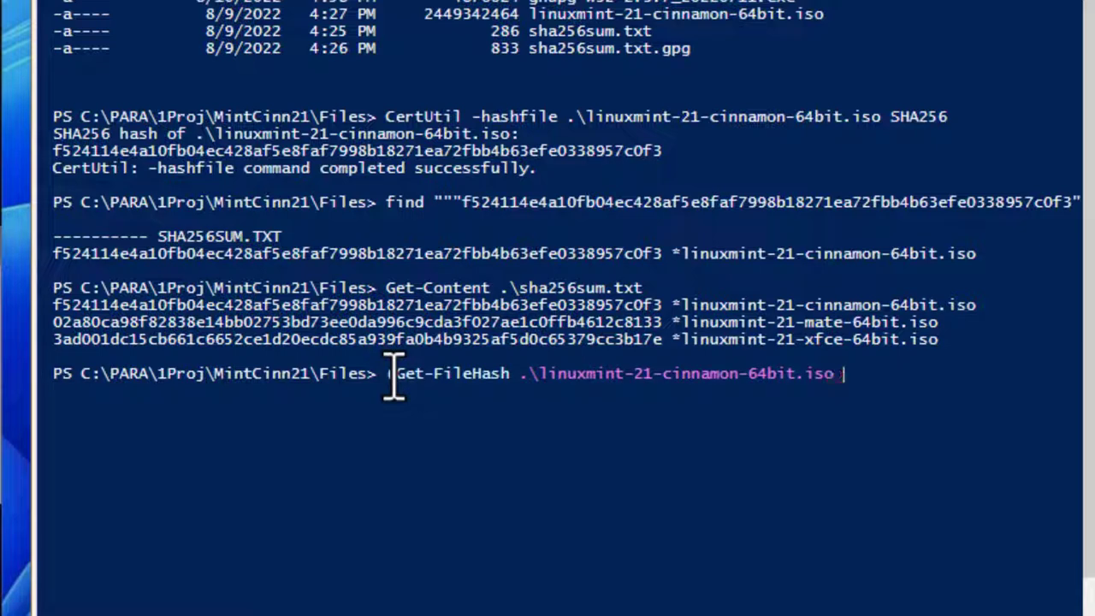
pyautogui.write('-')
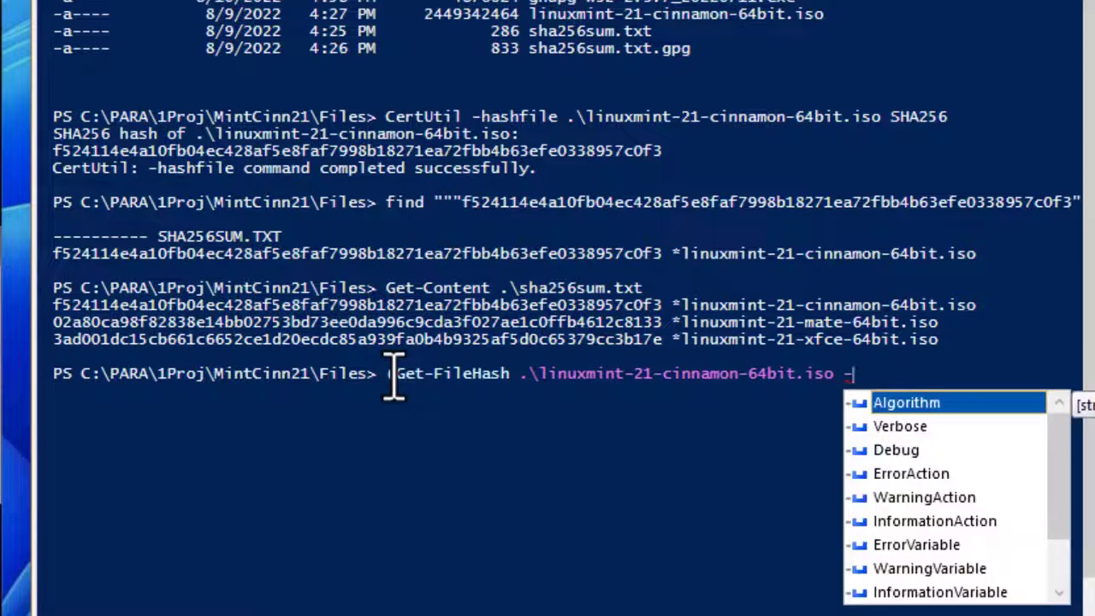
pyautogui.press('Tab')
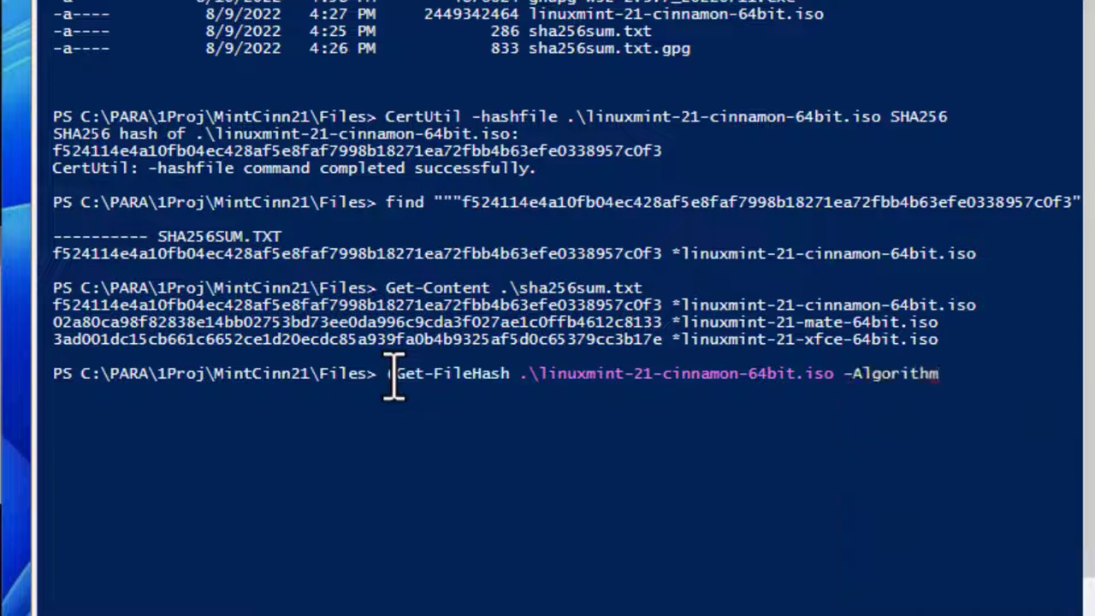
pyautogui.write('SHA25')
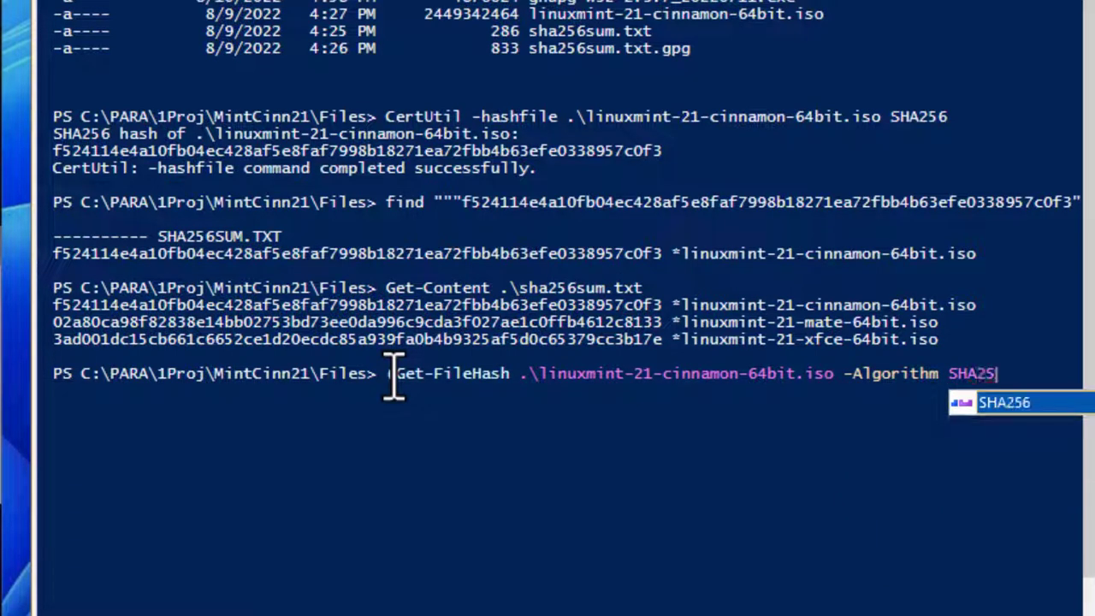
pyautogui.write('6)')
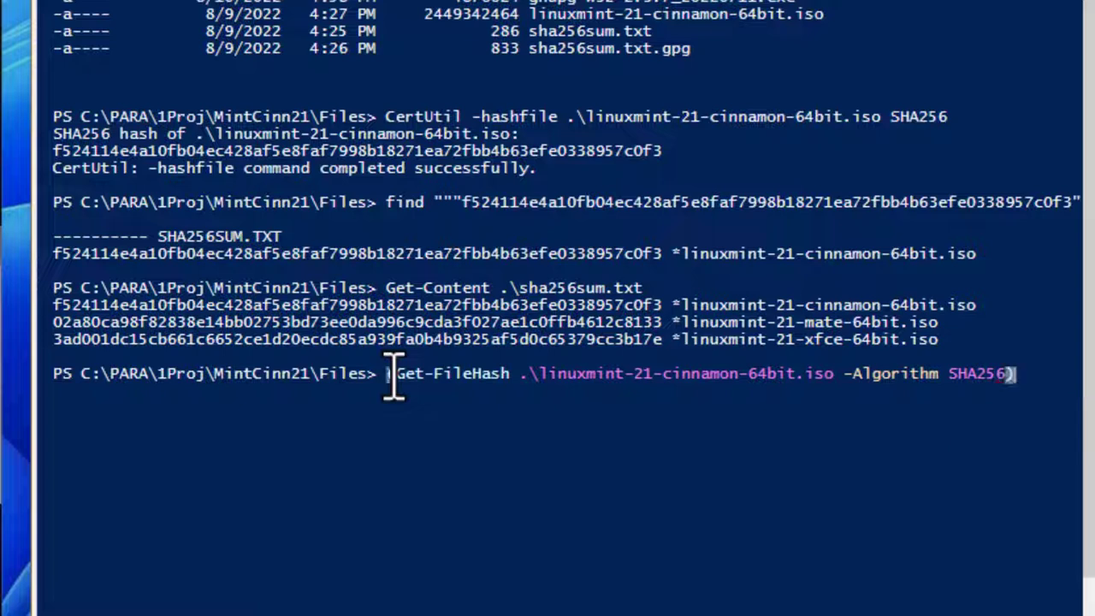
pyautogui.write('.Hash -')
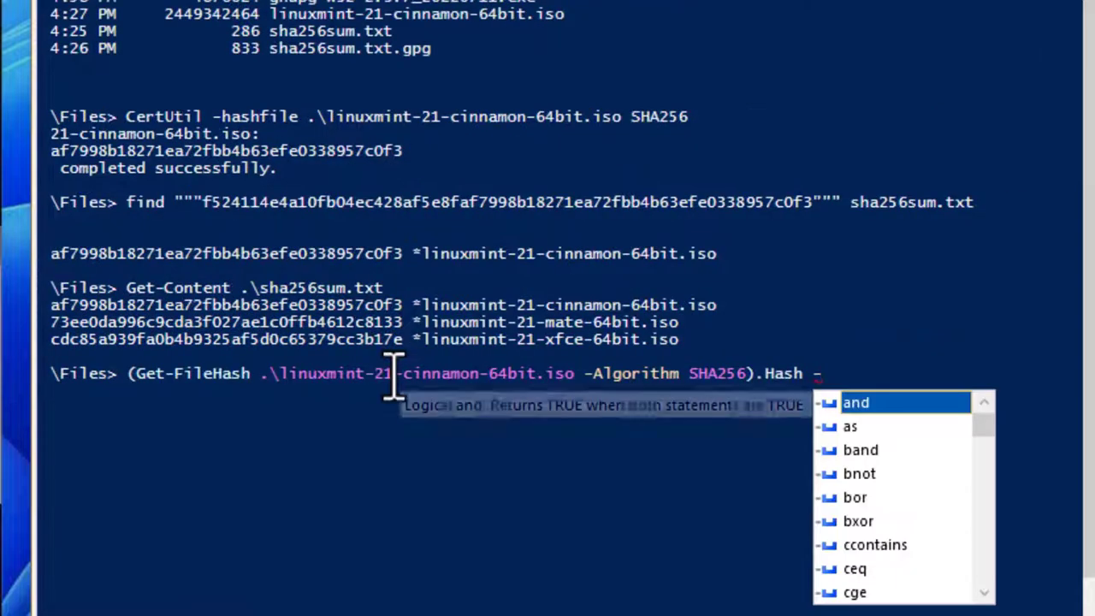
pyautogui.write('eq')
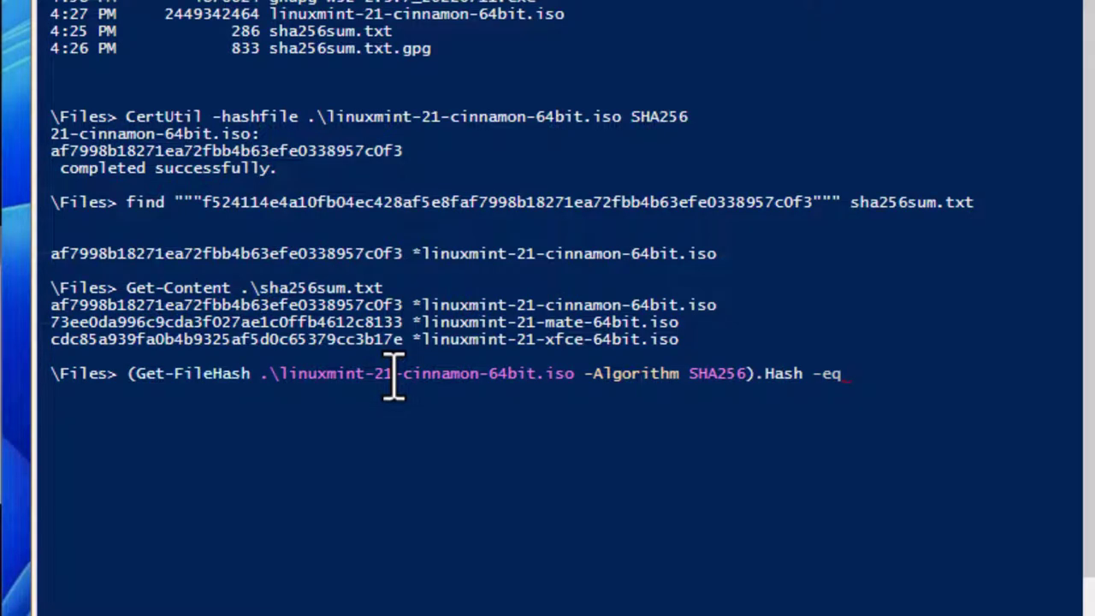
# Copy the Cinnamon ISO's hash from the Get-Content output, paste it in double quotes after -eq, and run the comparison
pyautogui.write(' "')
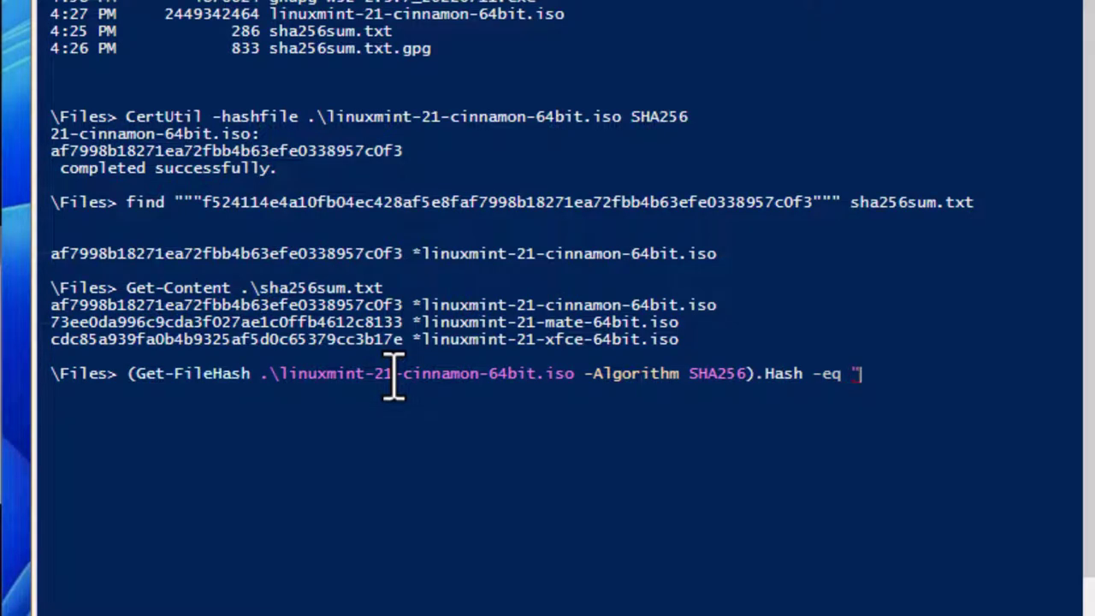
pyautogui.moveTo(411, 305); pyautogui.dragTo(79, 313)
pyautogui.rightClick(81, 314)
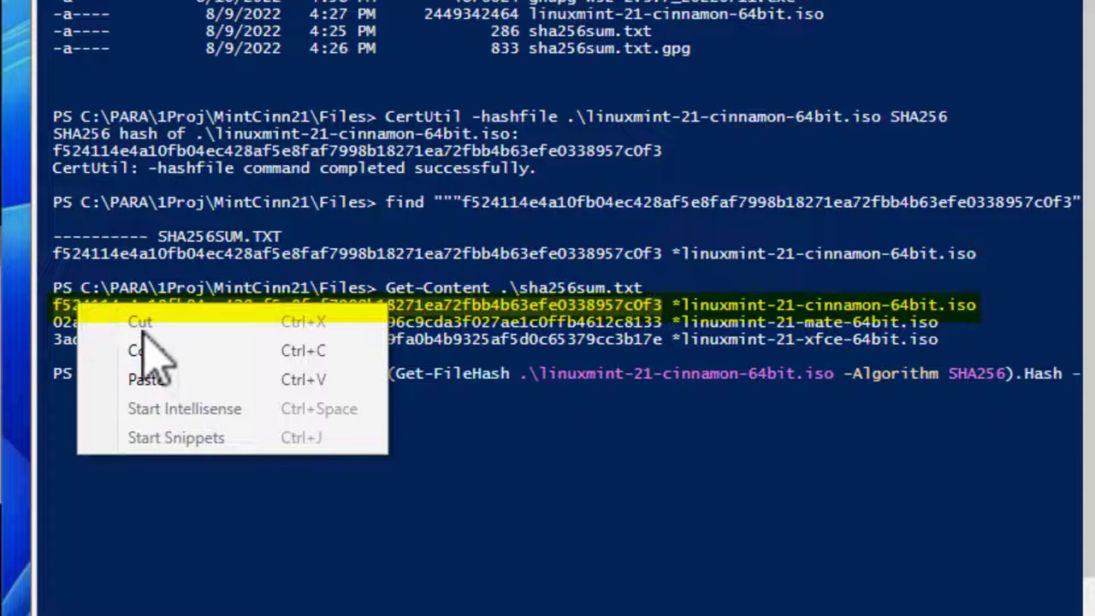
pyautogui.click(147, 356)
pyautogui.rightClick(795, 373)
pyautogui.click(860, 449)
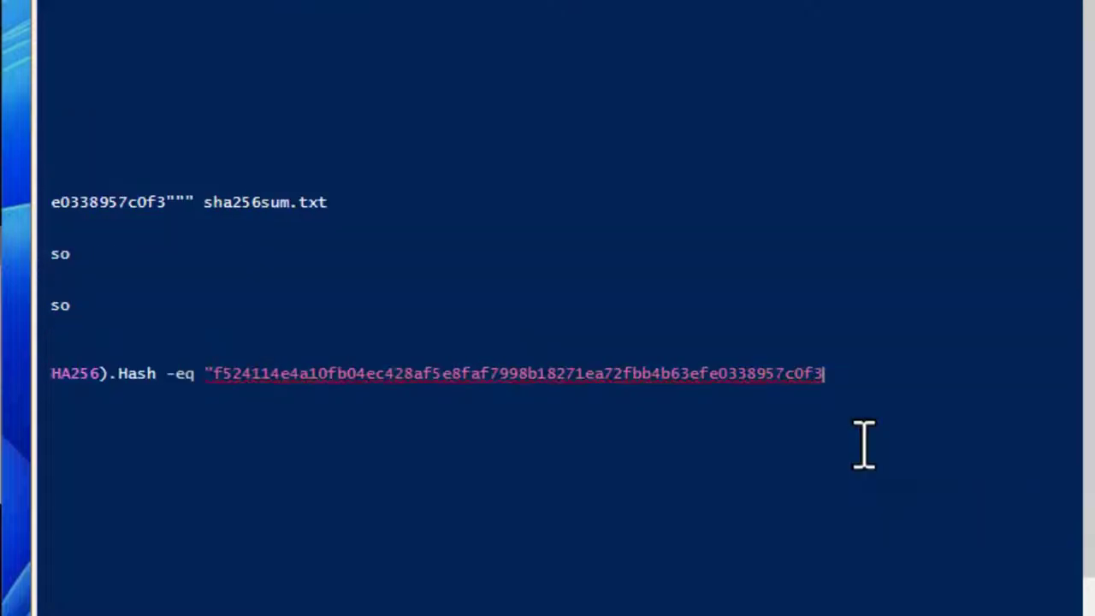
pyautogui.write('"')
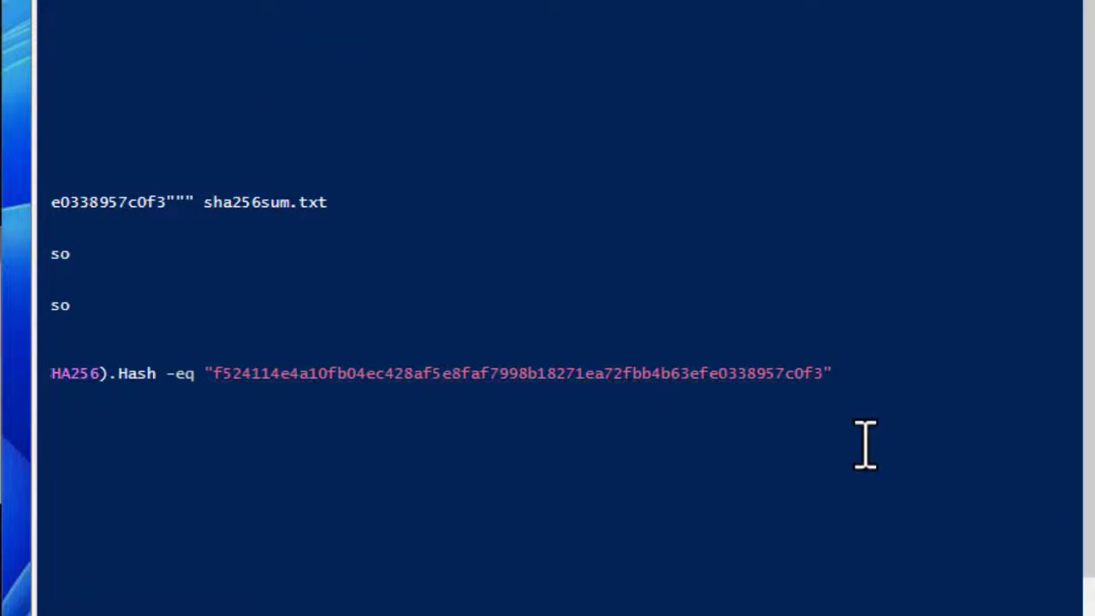
pyautogui.press('Return')
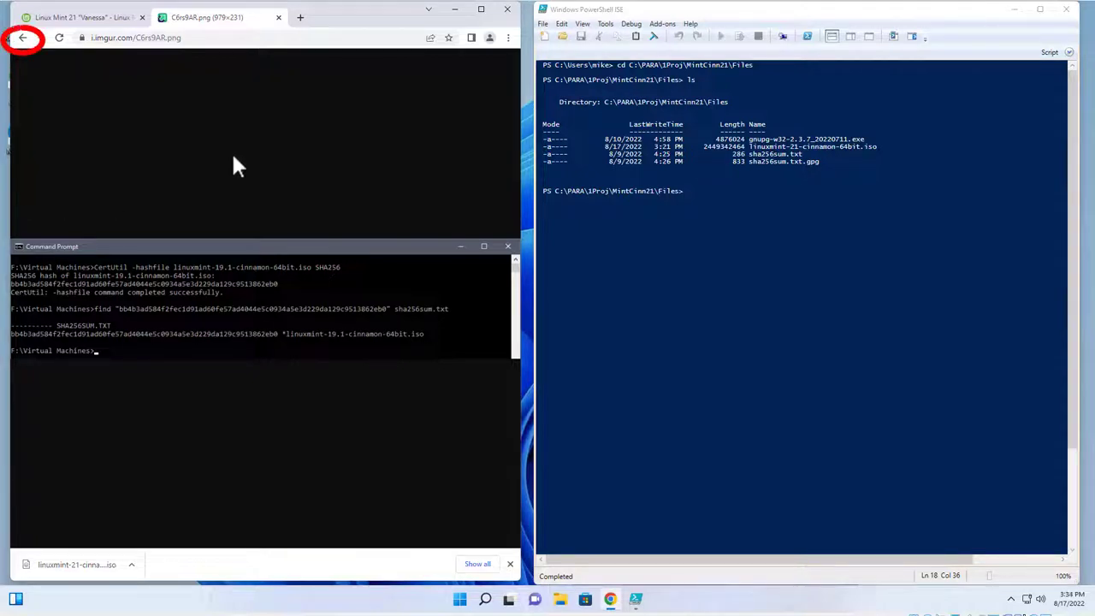
# Go back from the screenshot image to the browser tutorial and copy the first gpg --keyserver command from its Authenticity Check section
pyautogui.click(24, 39)
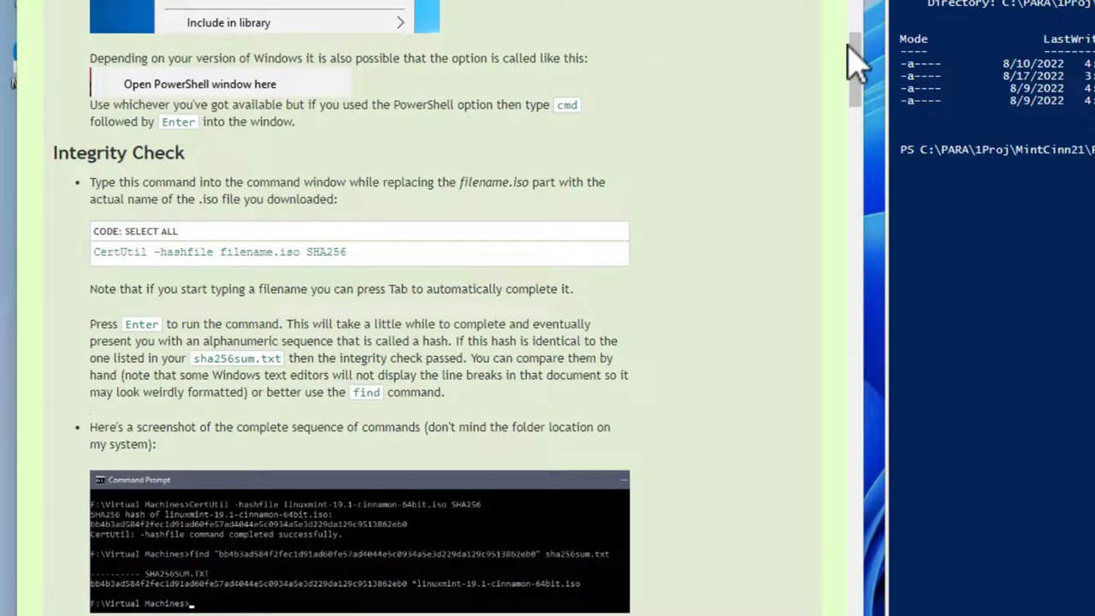
pyautogui.moveTo(856, 64); pyautogui.dragTo(862, 130)
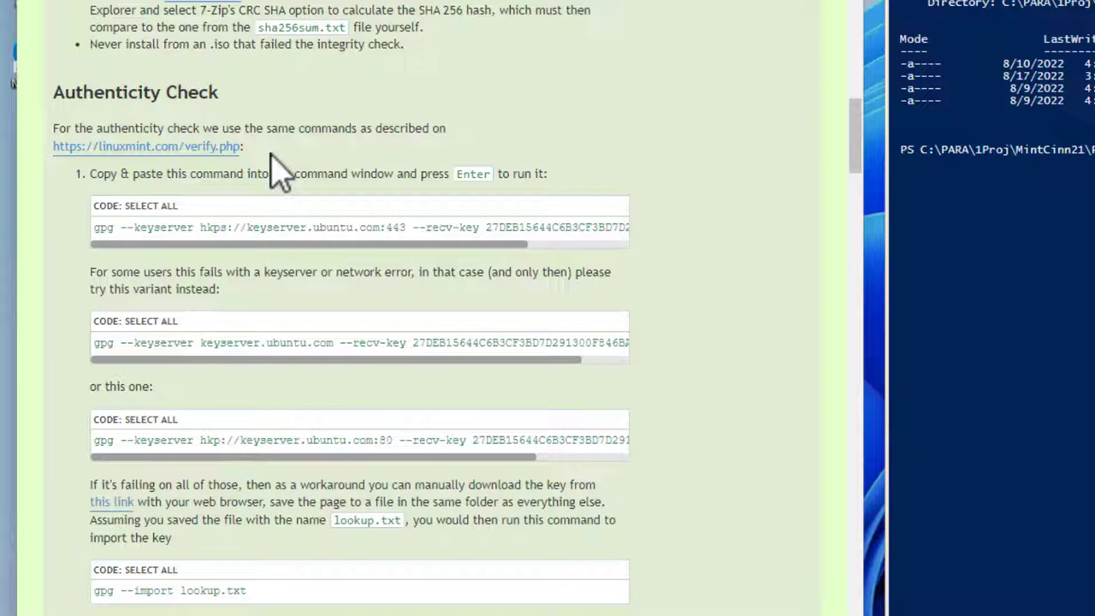
pyautogui.click(155, 209)
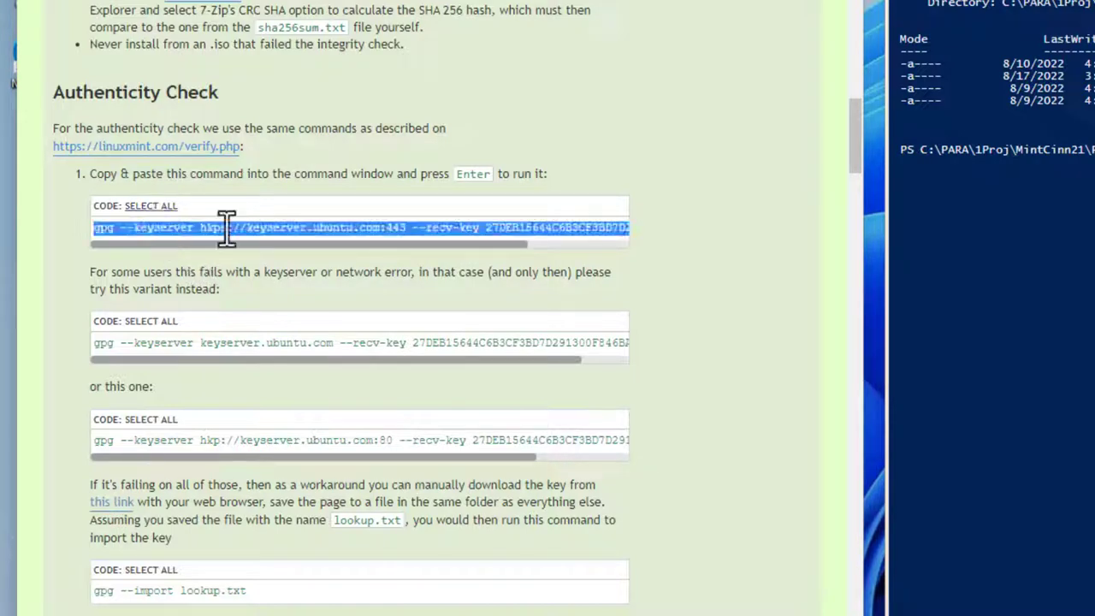
pyautogui.rightClick(226, 227)
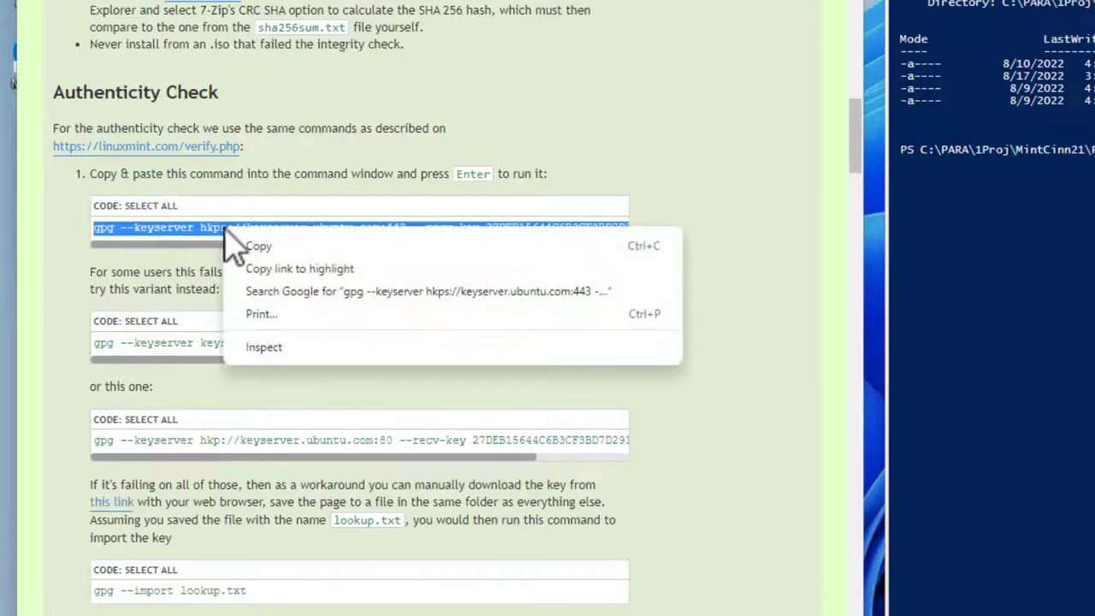
pyautogui.click(262, 248)
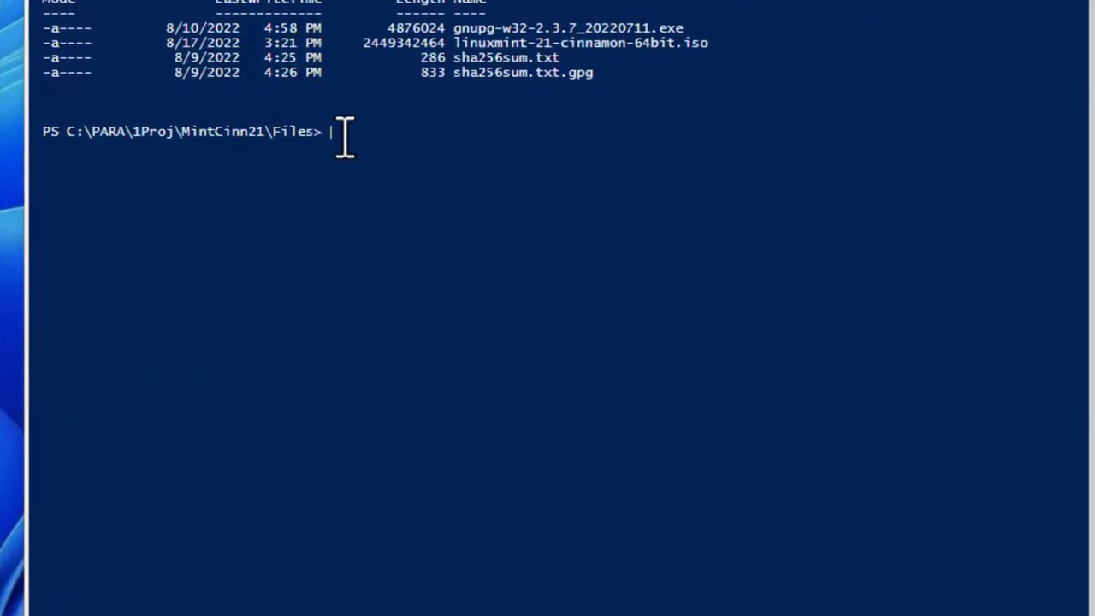
# Paste the copied gpg --keyserver hkps://keyserver.ubuntu.com:443 --recv-key command into PowerShell and run it to import the Linux Mint signing key
pyautogui.rightClick(345, 137)
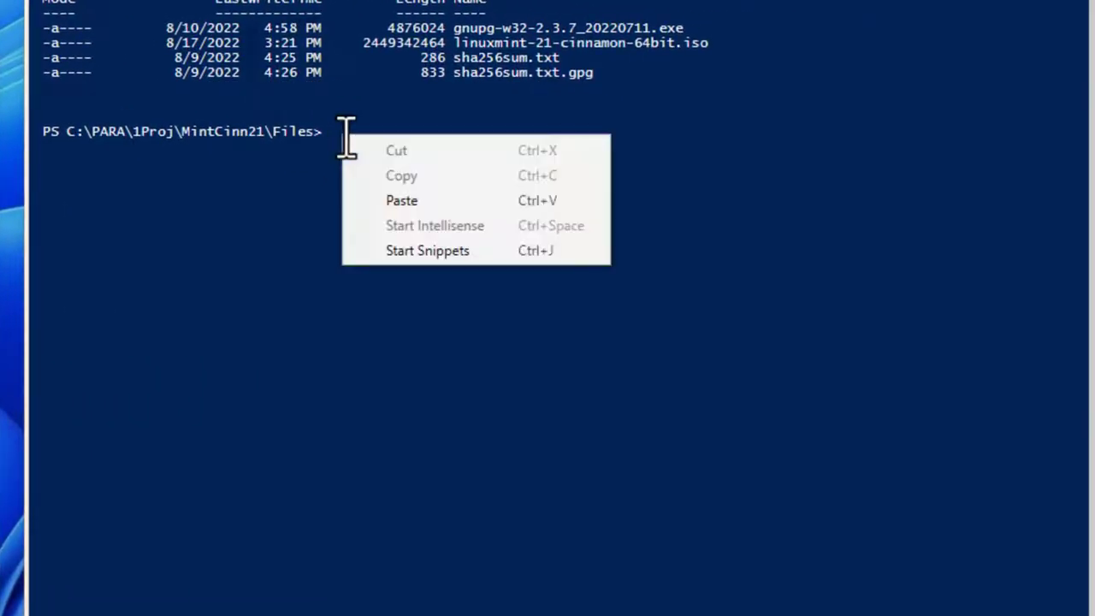
pyautogui.click(402, 202)
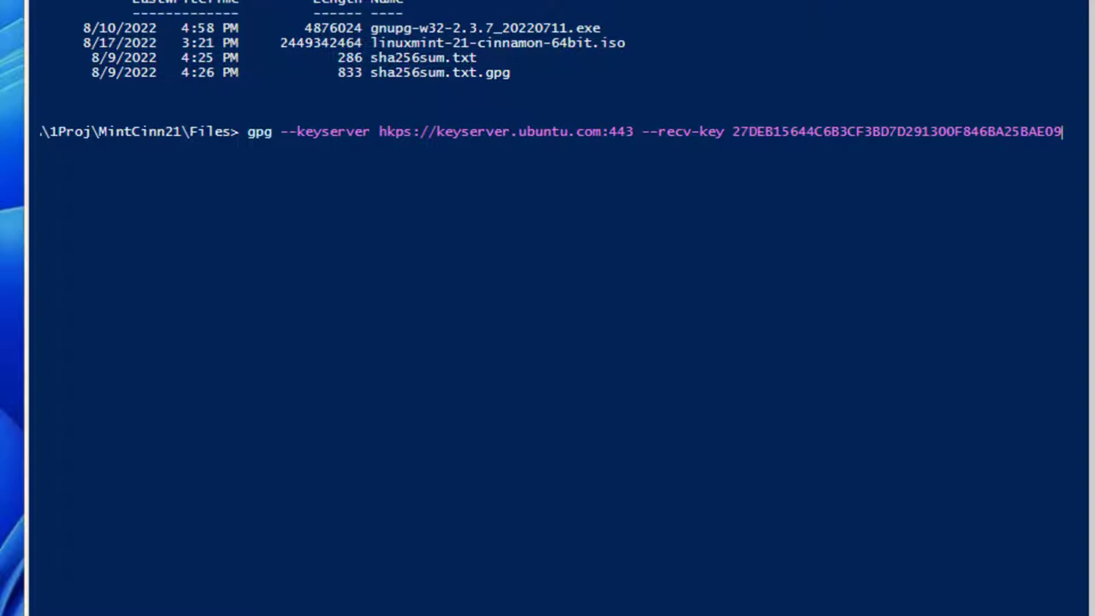
pyautogui.press('Return')
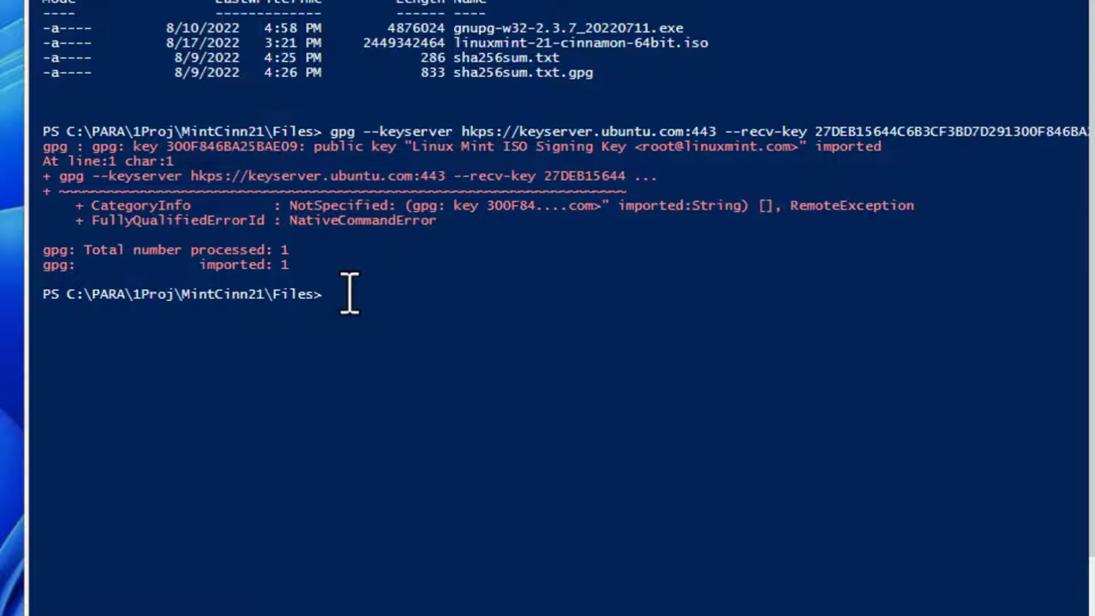
# Run gpg --list-keys in PowerShell to list the keys in the GnuPG keyring
pyautogui.write('gpg --list-keys')
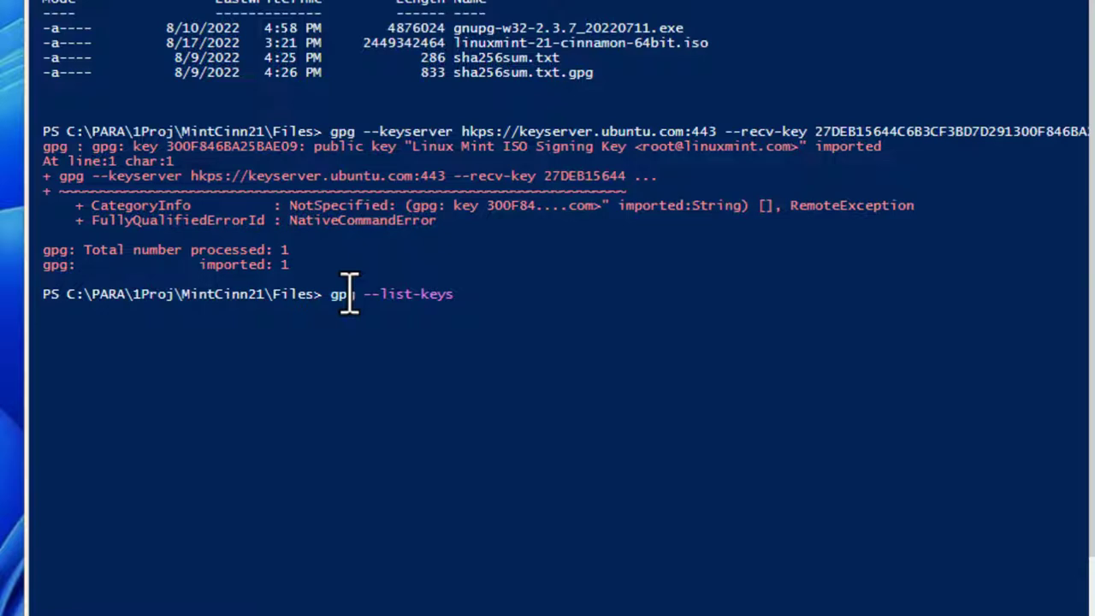
pyautogui.press('Return')
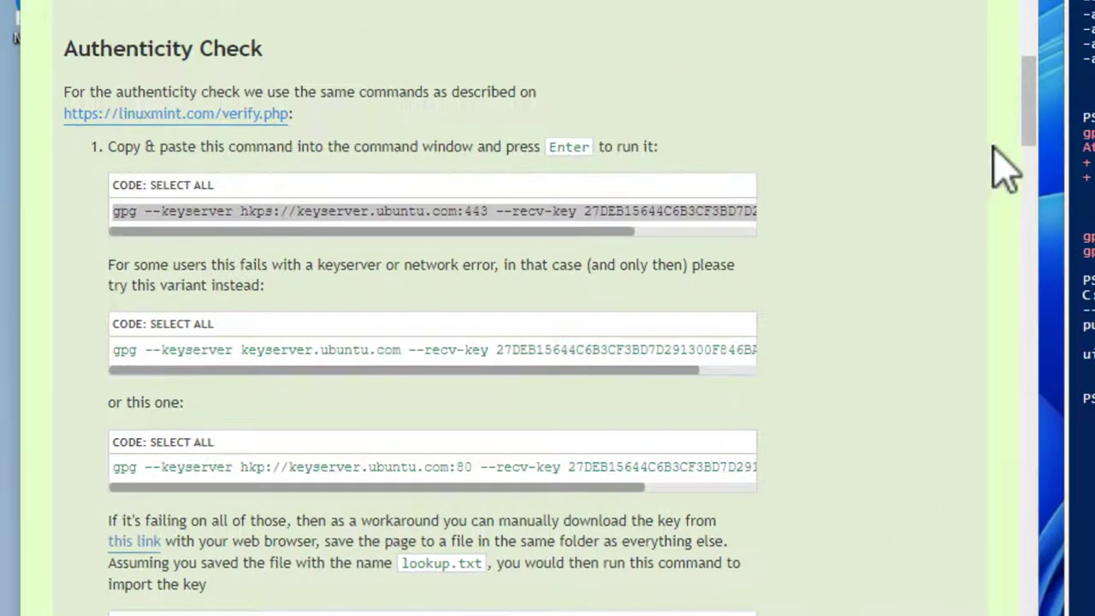
# Copy the gpg --verify sha256sum.txt.gpg sha256sum.txt command from item 2 of the browser tutorial's Authenticity Check section
pyautogui.moveTo(1033, 141); pyautogui.dragTo(1038, 171)
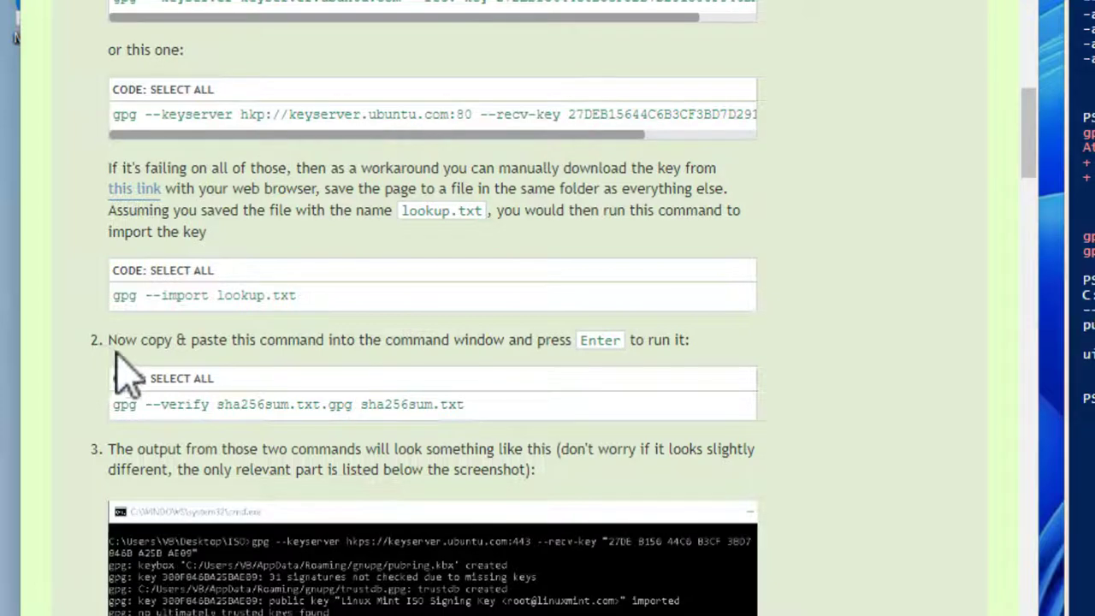
pyautogui.click(168, 379)
pyautogui.rightClick(187, 413)
pyautogui.click(227, 427)
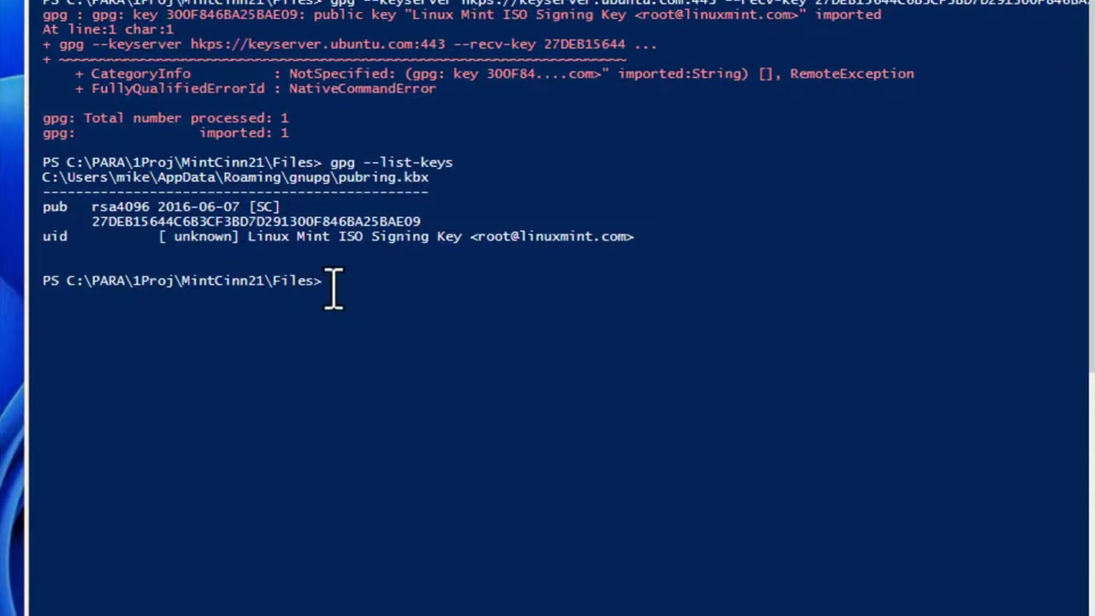
# Paste the copied gpg --verify command into PowerShell and run it, and consult the tutorial's explanation of the expected signature output
pyautogui.rightClick(333, 289)
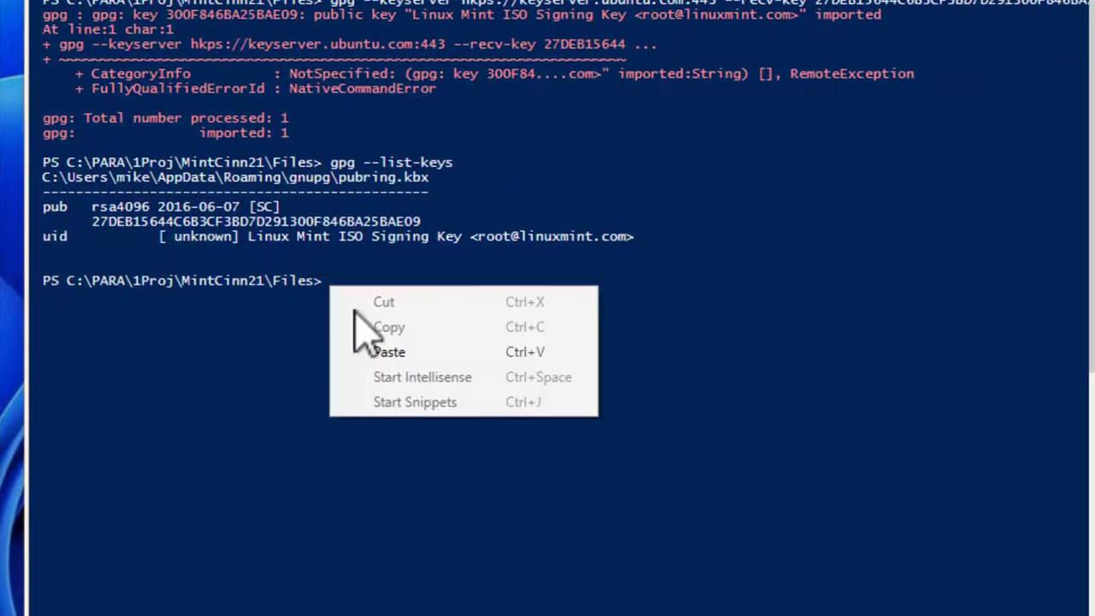
pyautogui.click(364, 351)
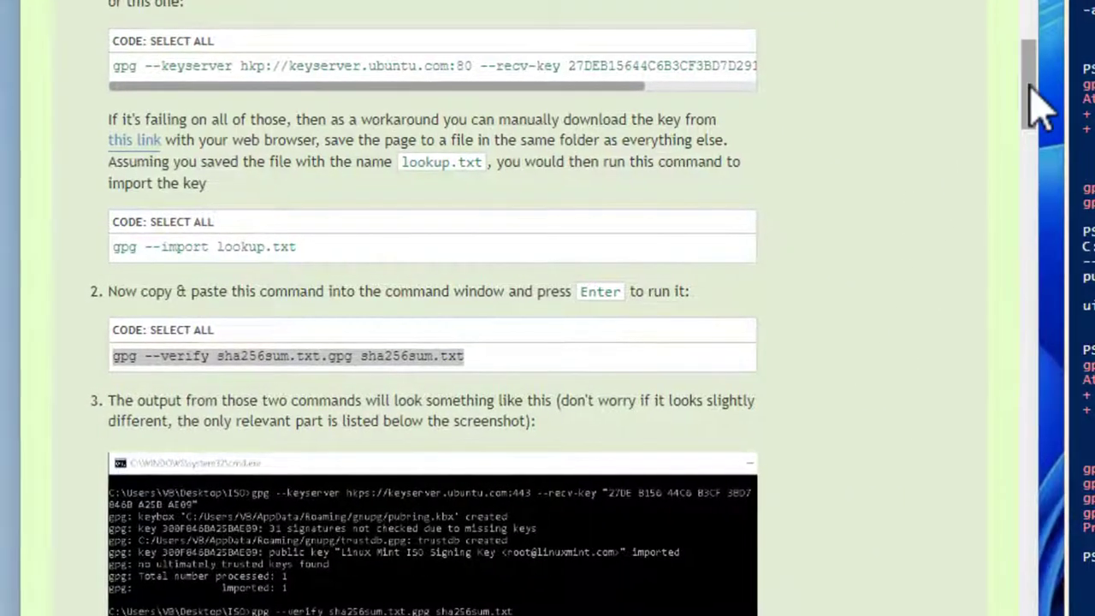
pyautogui.scroll(-5, 1031, 86)
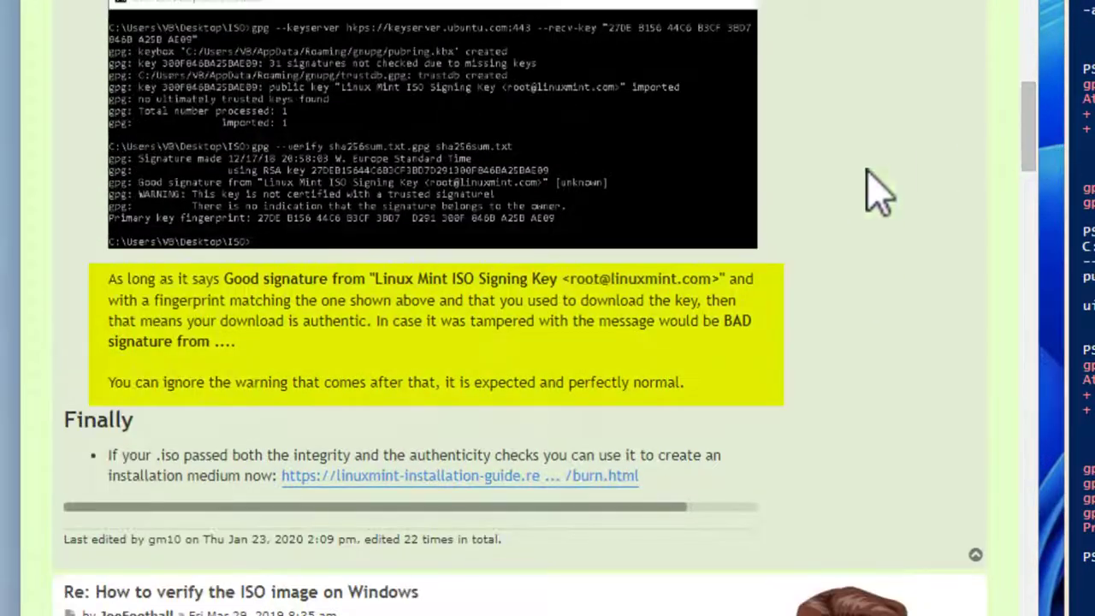